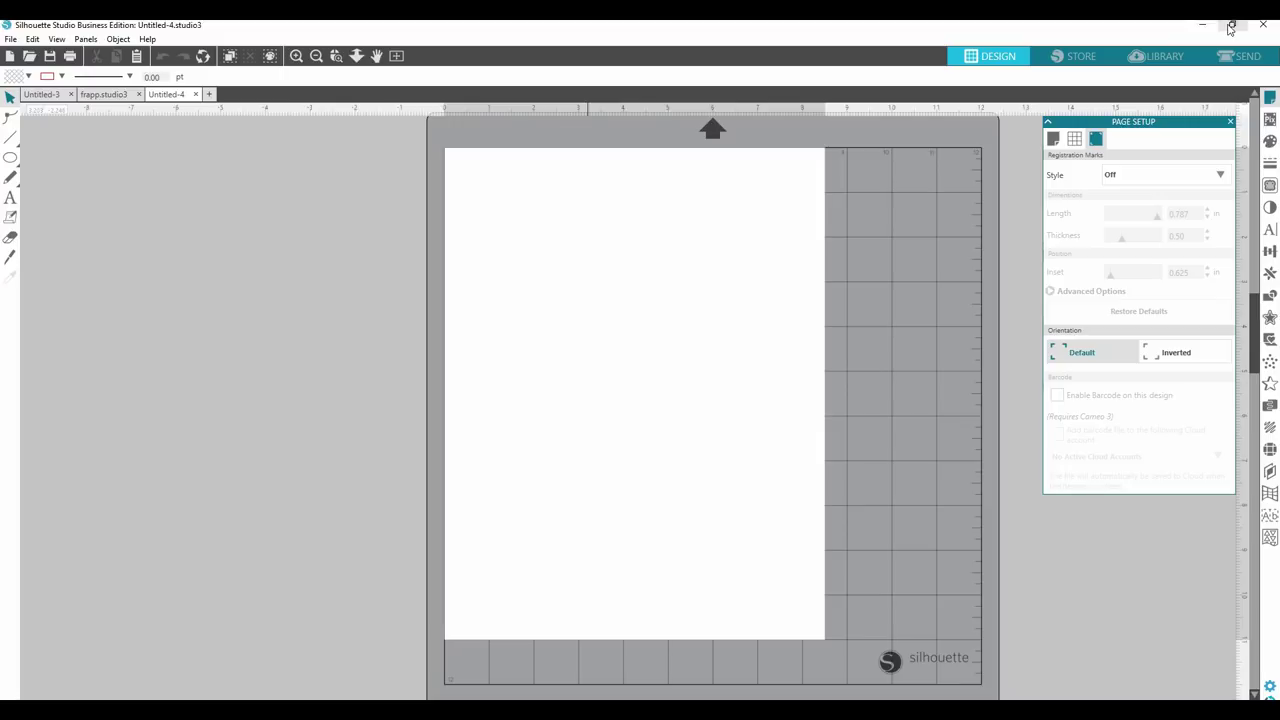
- Start opening an existing file and browse to the Seagate Expansion Drive (H:)
{"action": "left_click", "coordinate": [975, 451]}
{"action": "left_click", "coordinate": [13, 41]}
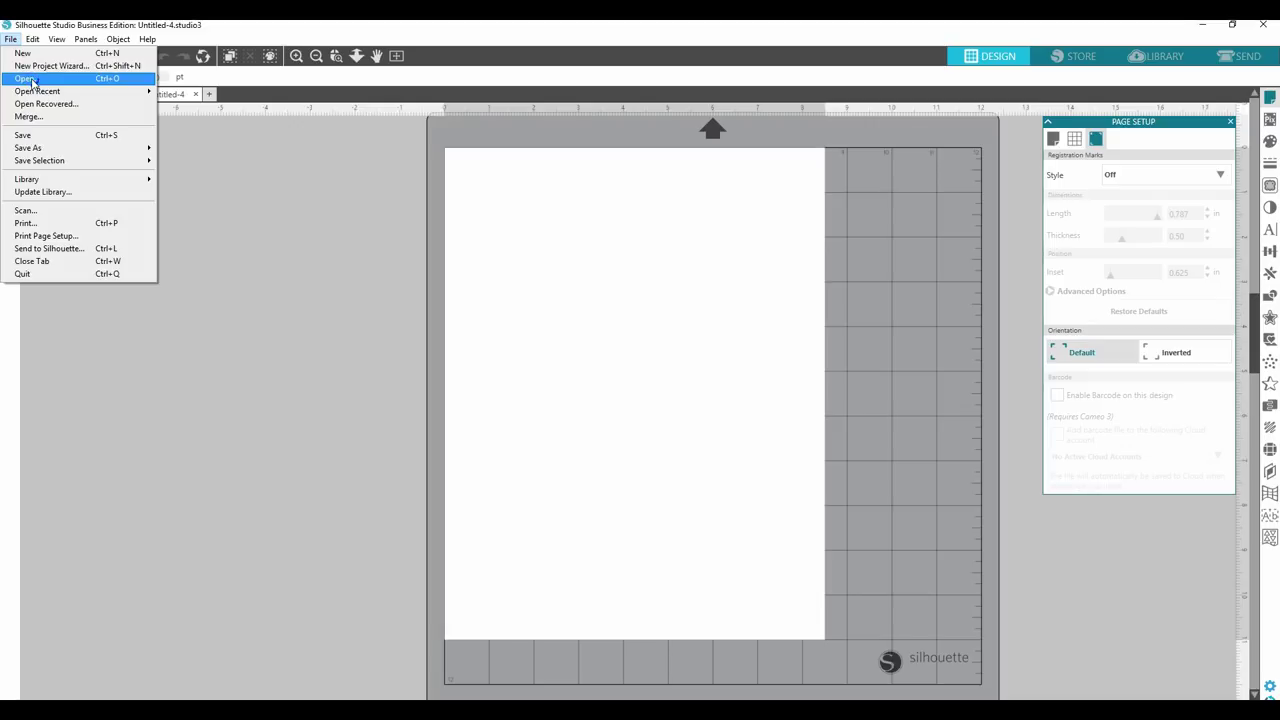
{"action": "left_click", "coordinate": [30, 80]}
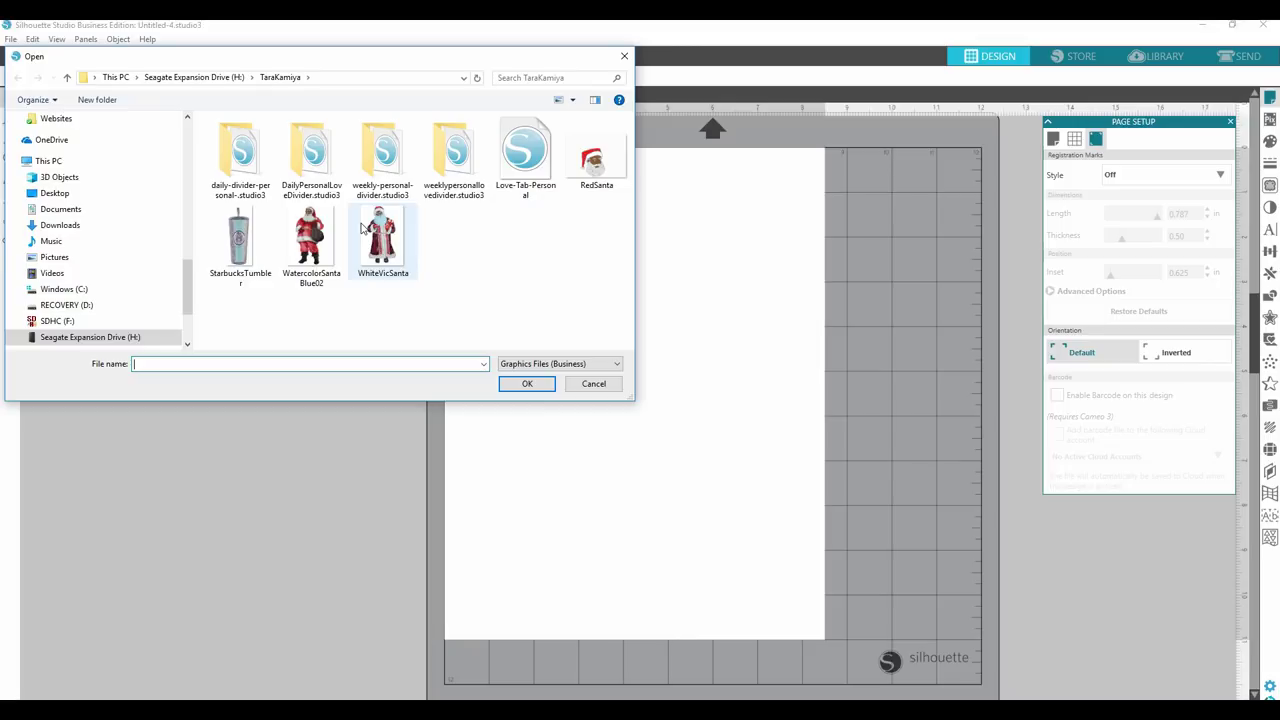
{"action": "left_click", "coordinate": [78, 225]}
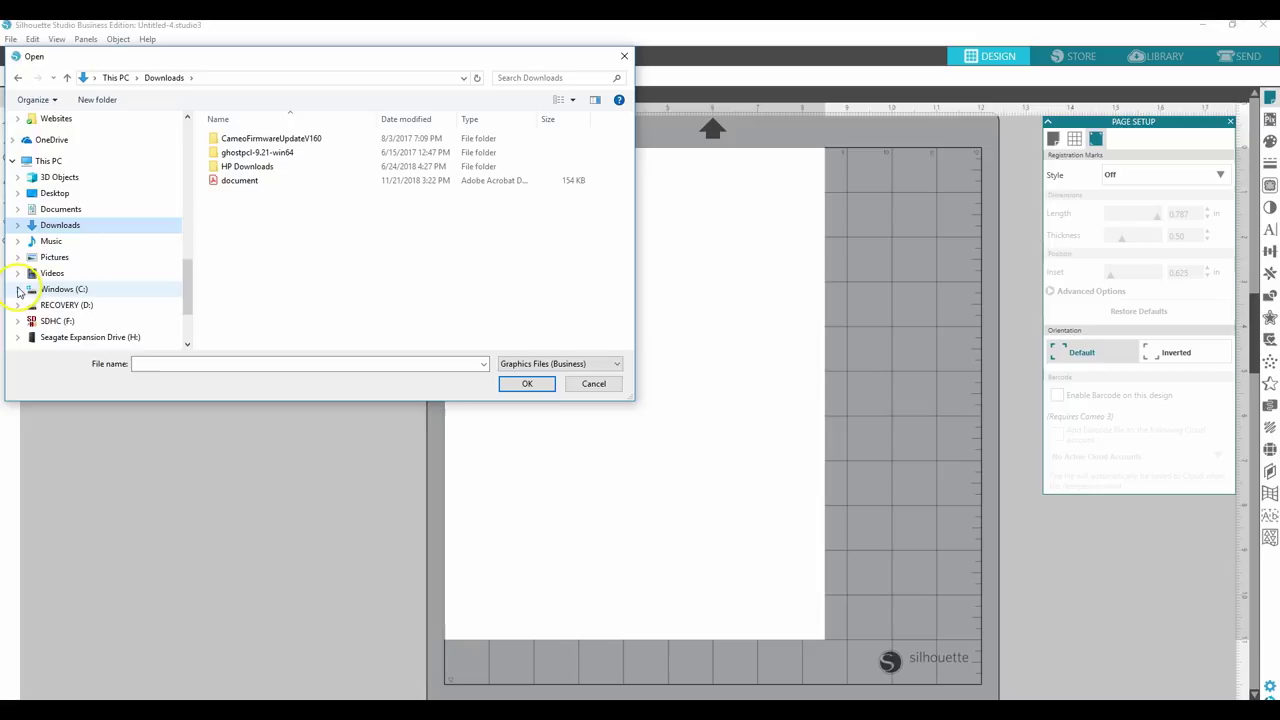
{"action": "left_click", "coordinate": [84, 323]}
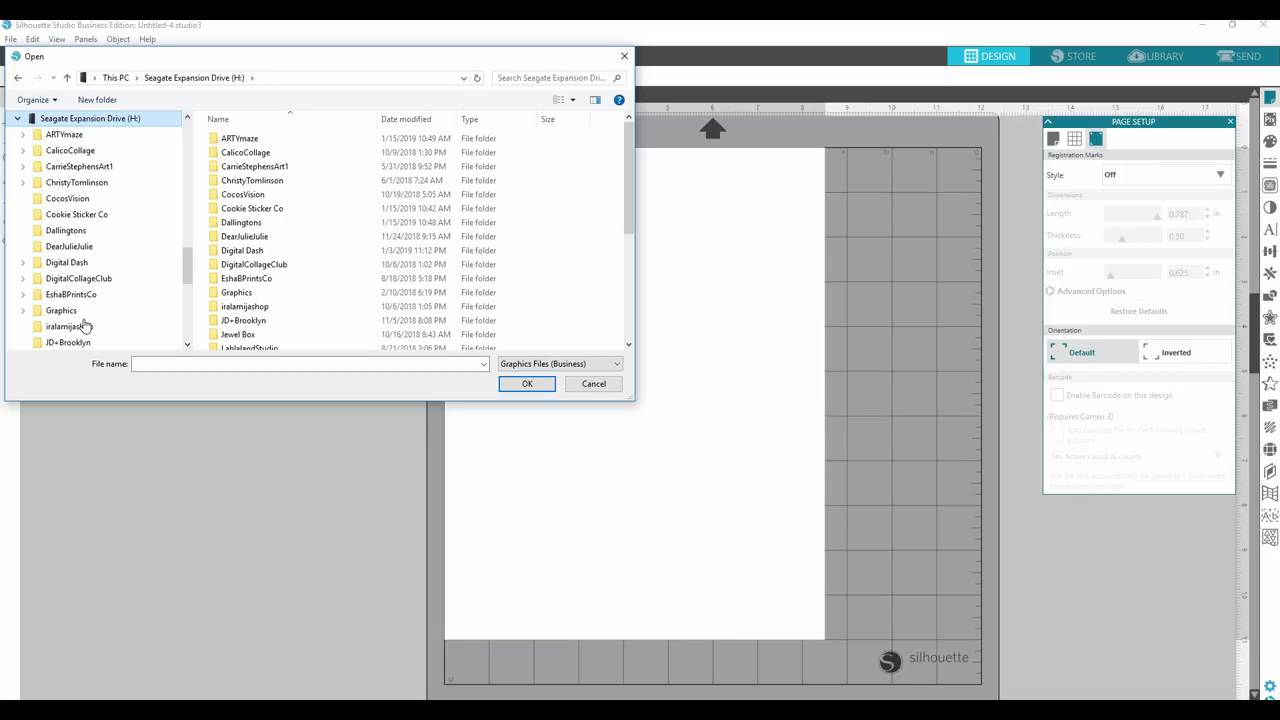
- Open the user's named folder on the drive and select the StarbucksTumbler file
{"action": "scroll", "coordinate": [289, 294], "scroll_direction": "down", "scroll_amount": 3}
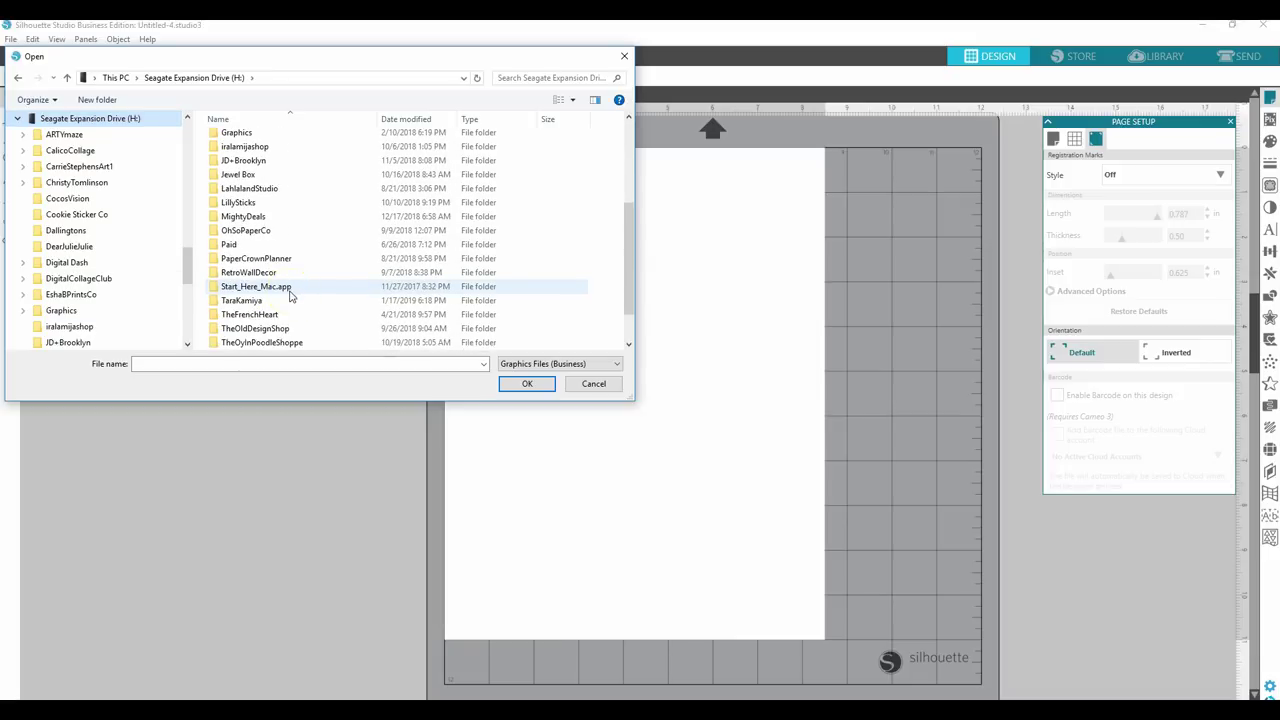
{"action": "left_click", "coordinate": [278, 302]}
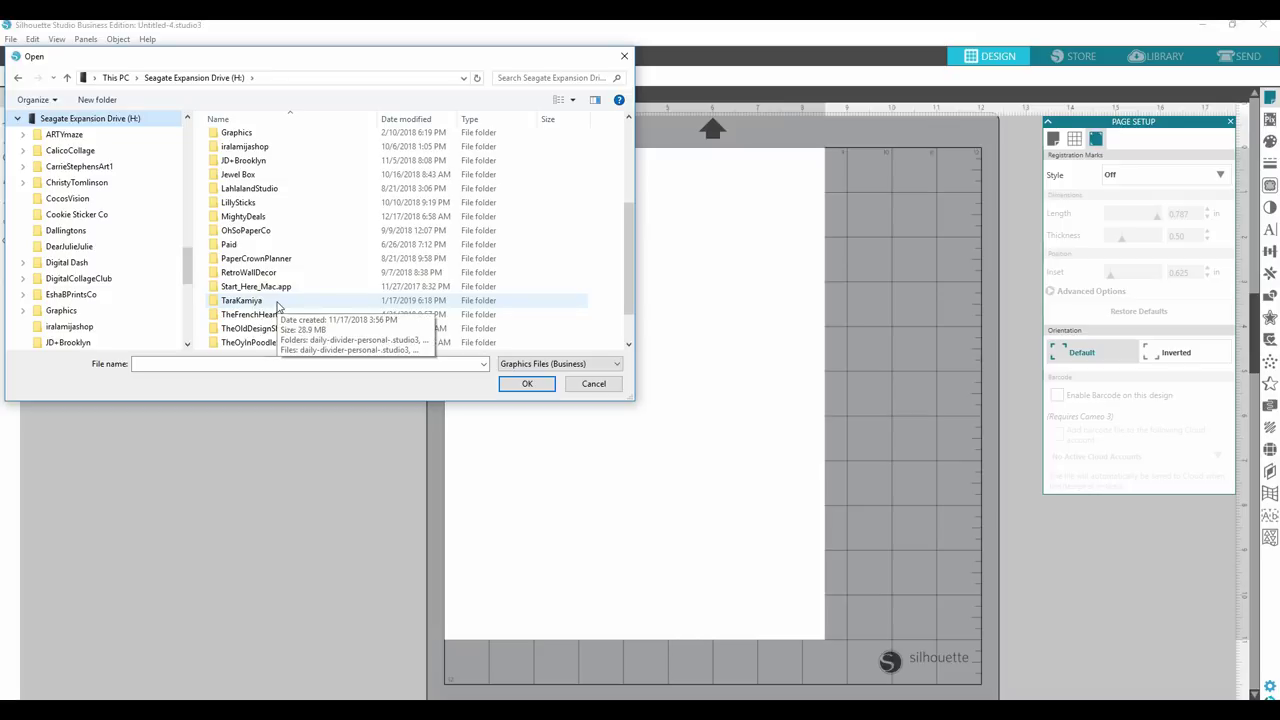
{"action": "double_click", "coordinate": [278, 304]}
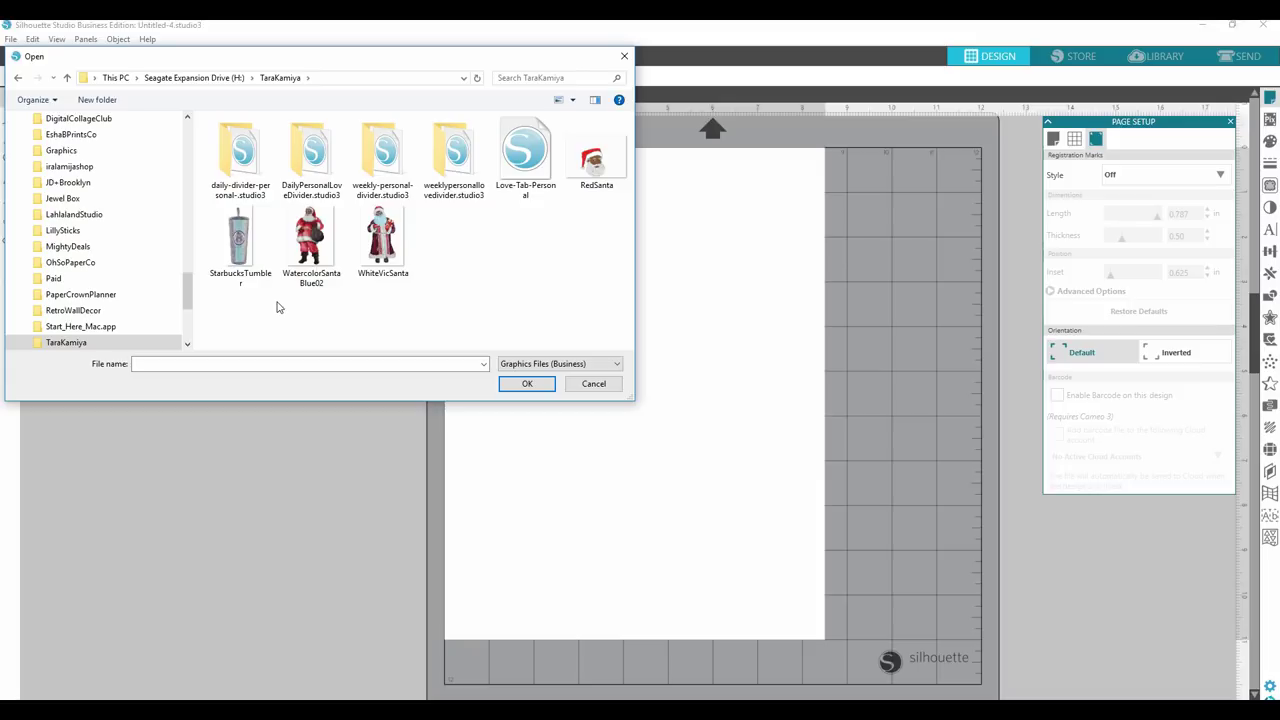
{"action": "left_click", "coordinate": [242, 252]}
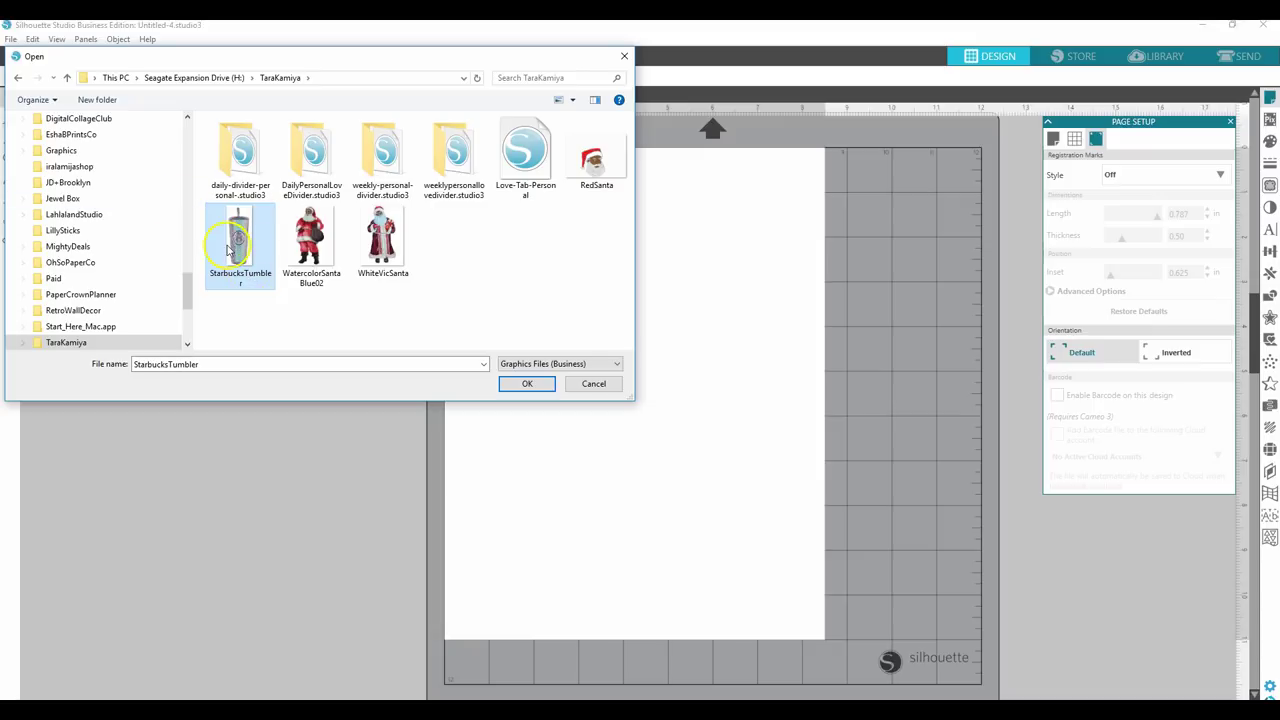
{"action": "double_click", "coordinate": [230, 248]}
{"action": "left_click", "coordinate": [237, 248]}
- Open StarbucksTumbler and copy the whole tumbler design
{"action": "left_click", "coordinate": [507, 386]}
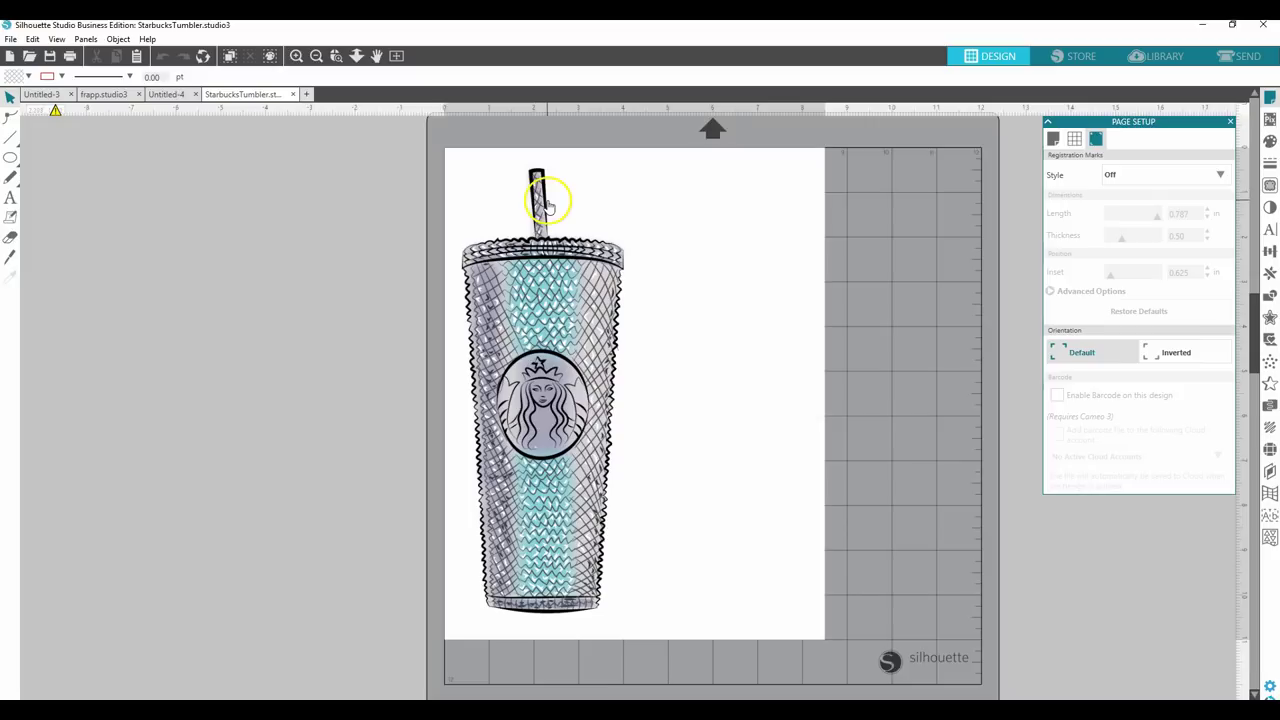
{"action": "left_click", "coordinate": [536, 186]}
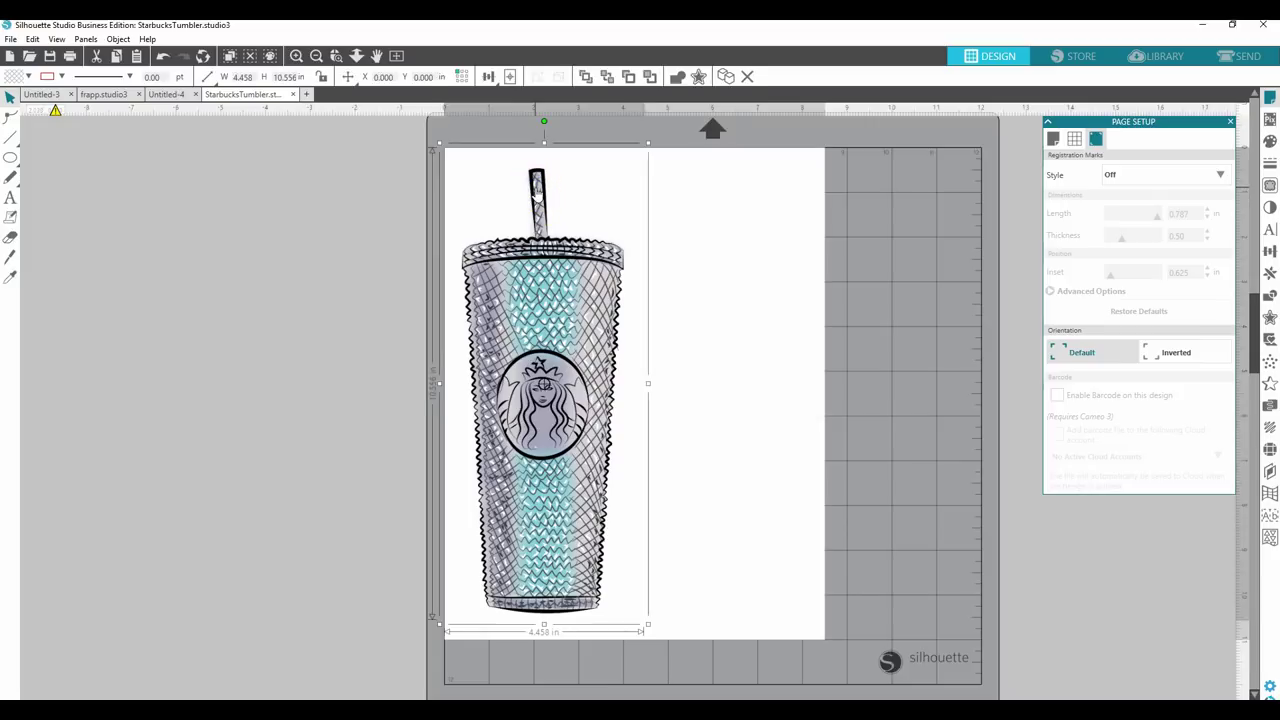
{"action": "left_click", "coordinate": [11, 39]}
{"action": "left_click", "coordinate": [33, 39]}
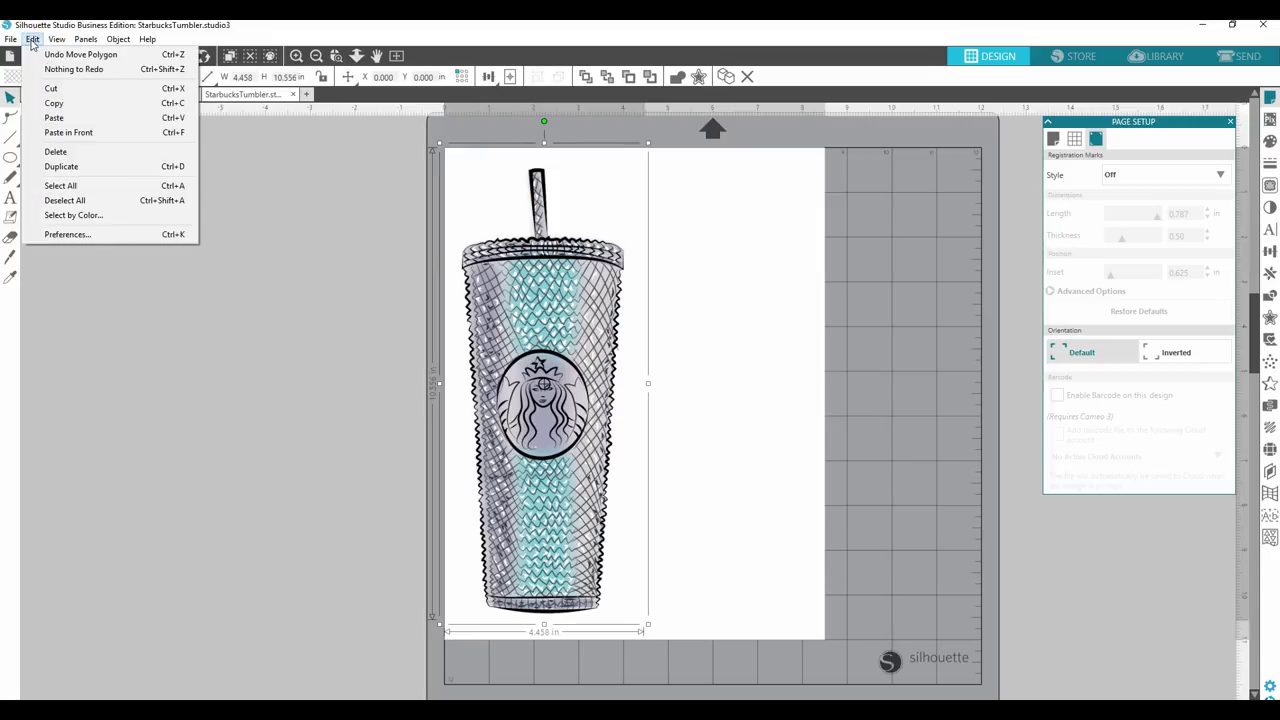
{"action": "left_click", "coordinate": [53, 103]}
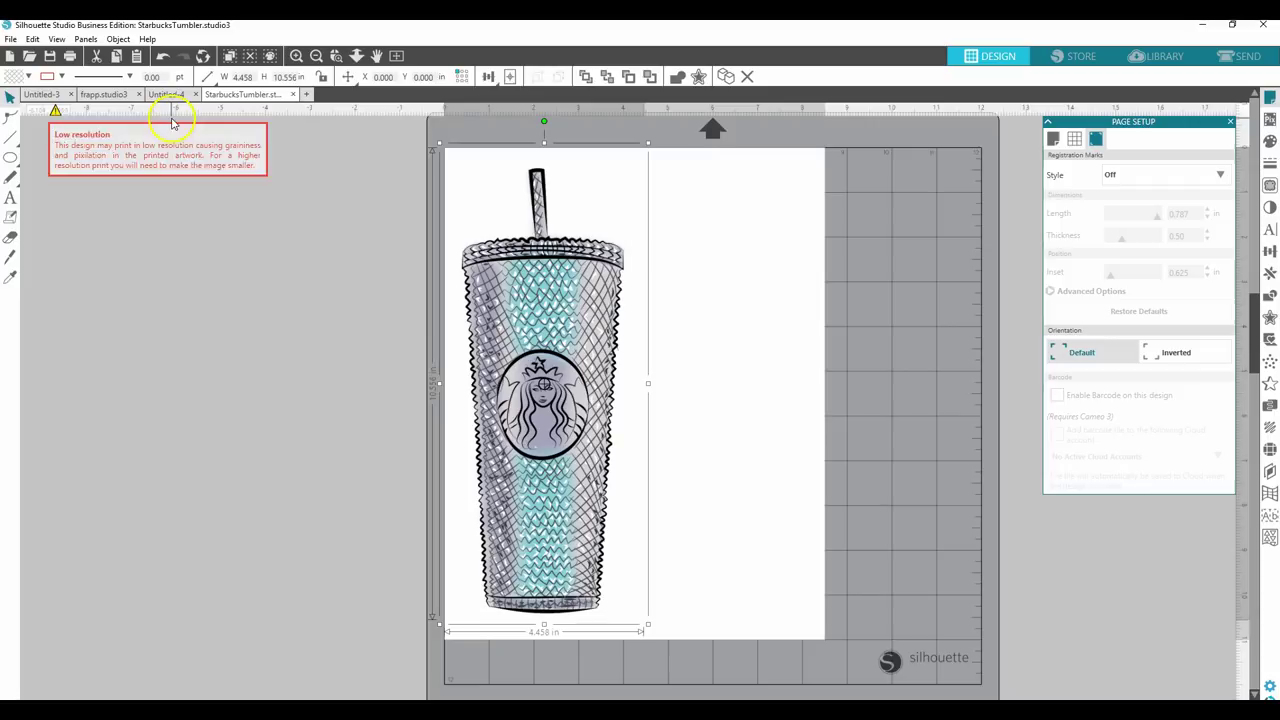
- Paste the tumbler design onto the Untitled-4 page
{"action": "key", "text": "Escape"}
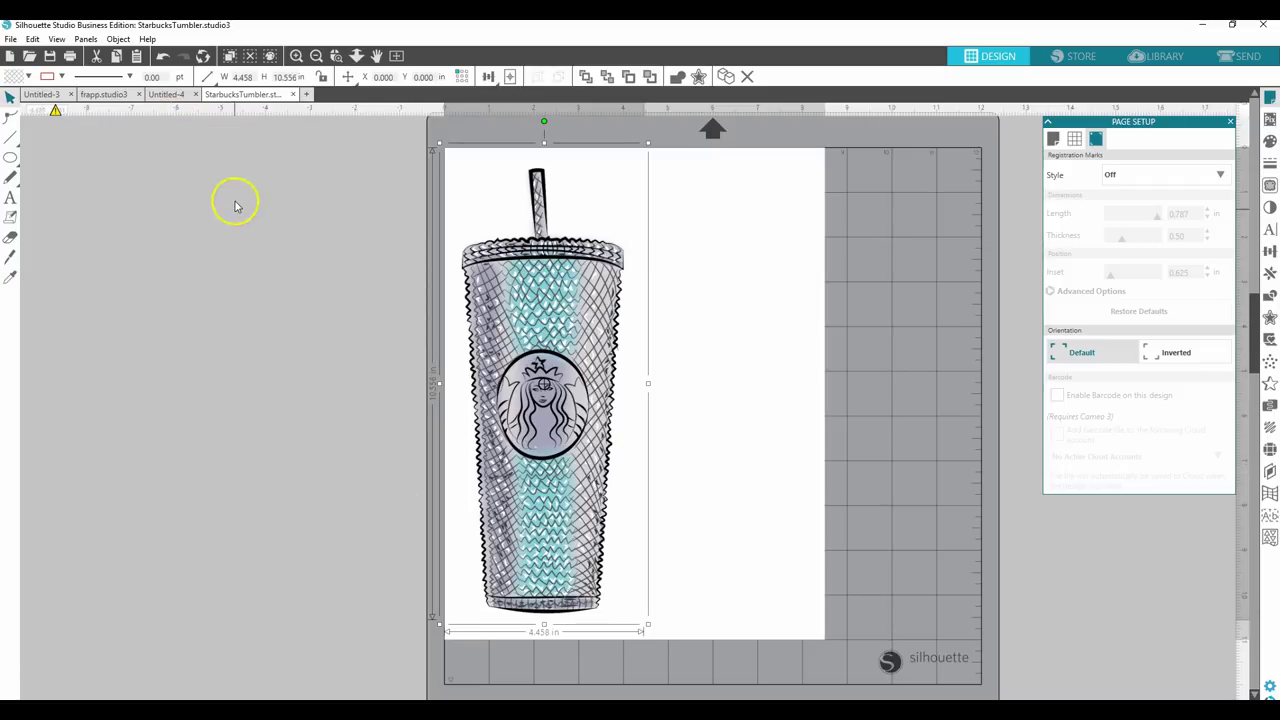
{"action": "left_click", "coordinate": [166, 95]}
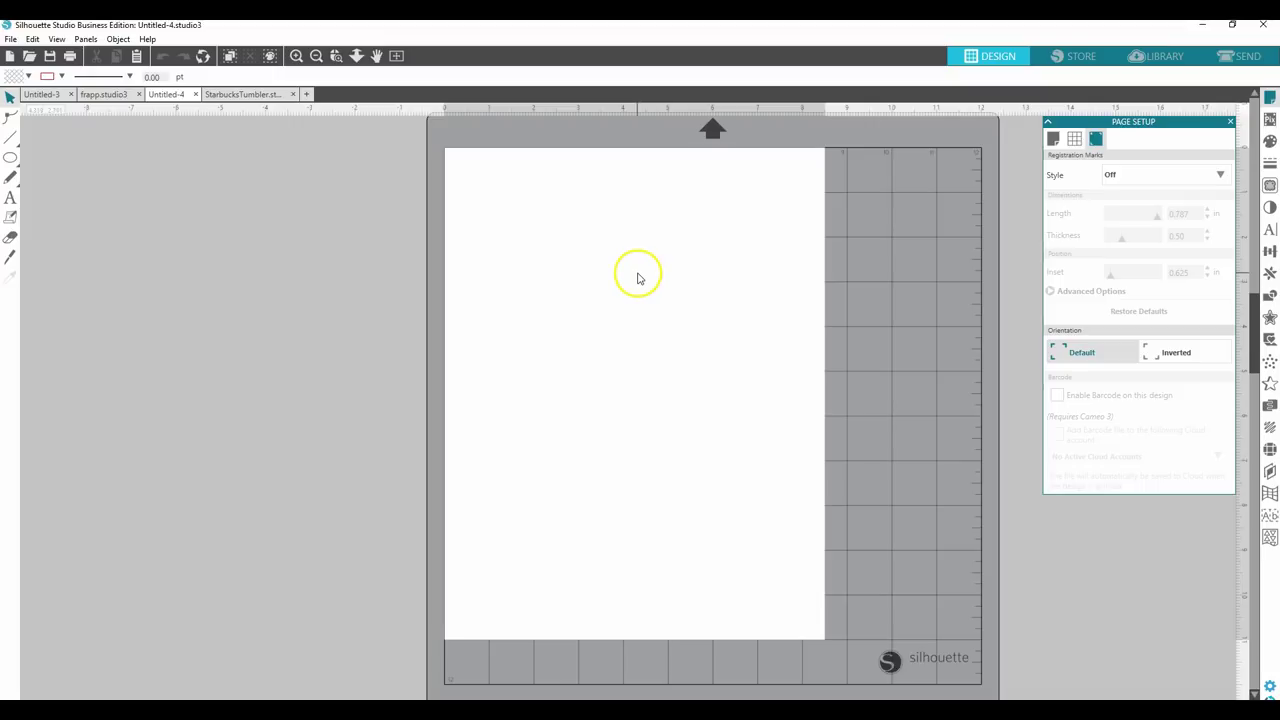
{"action": "key", "text": "ctrl+v"}
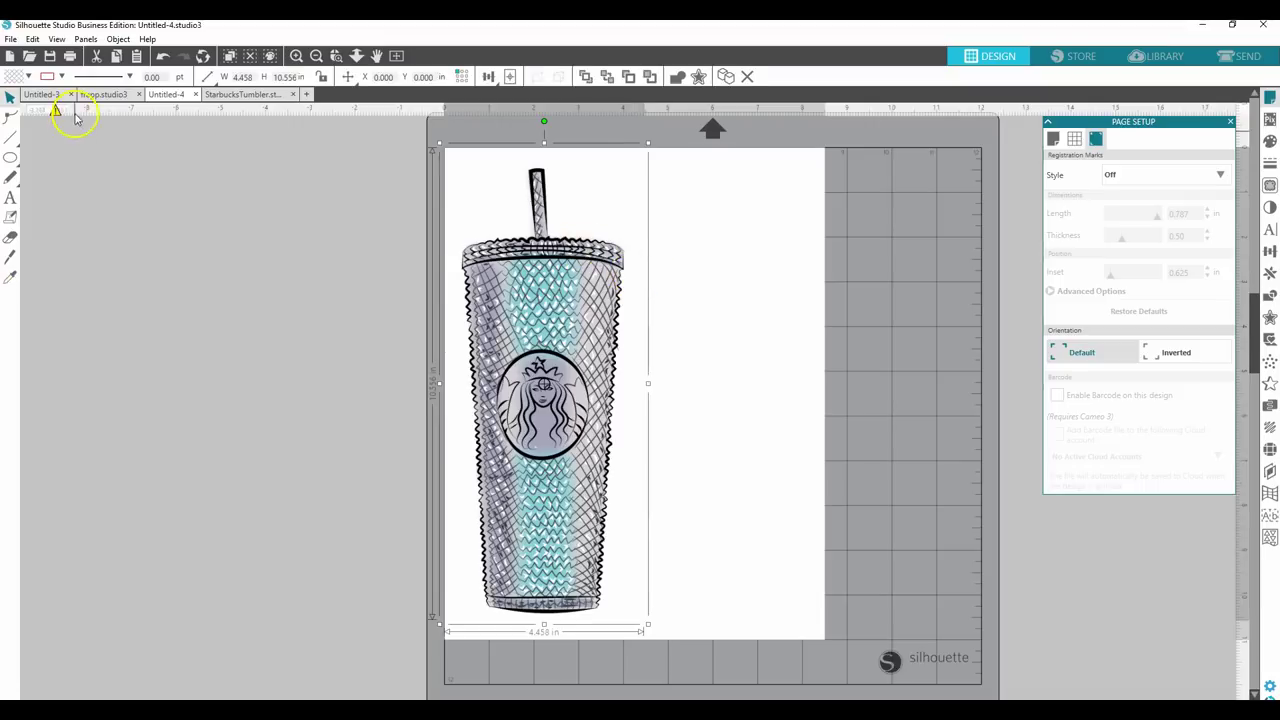
{"action": "left_click", "coordinate": [32, 38]}
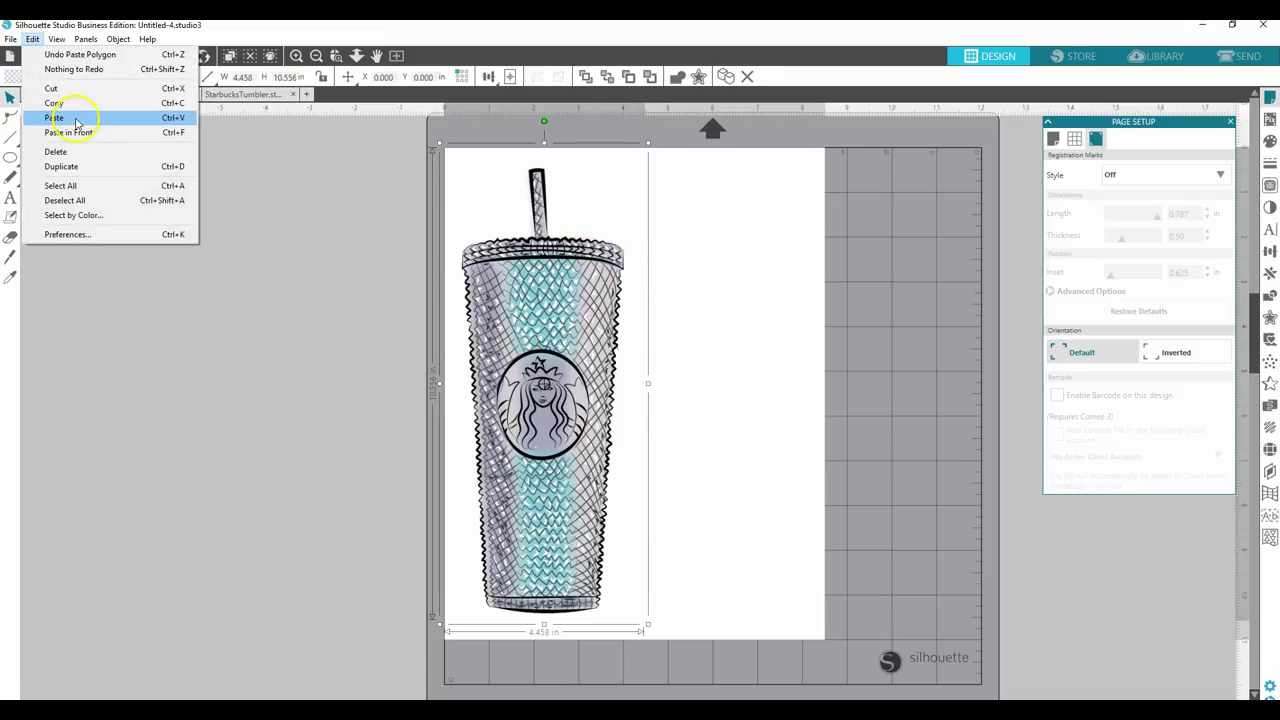
{"action": "left_click", "coordinate": [293, 195]}
- Close the StarbucksTumbler document, saving its changes
{"action": "left_click", "coordinate": [240, 94]}
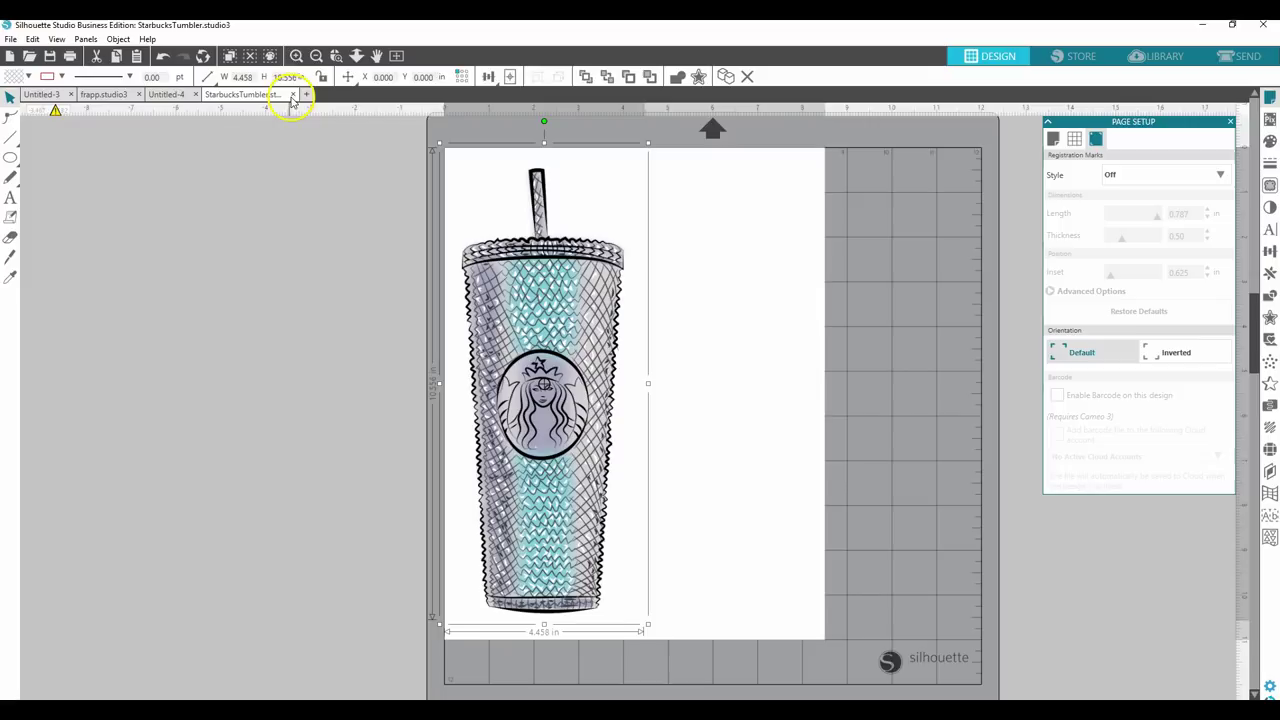
{"action": "left_click", "coordinate": [292, 95]}
{"action": "left_click", "coordinate": [290, 96]}
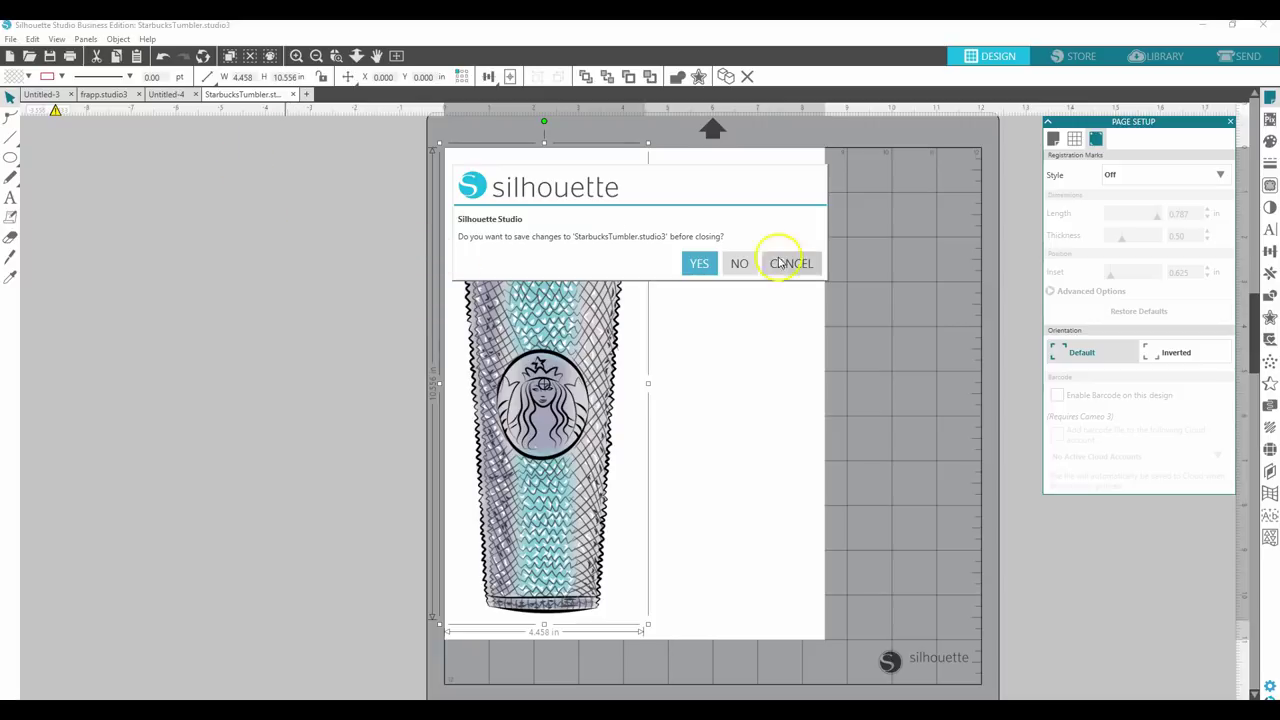
{"action": "left_click", "coordinate": [699, 266]}
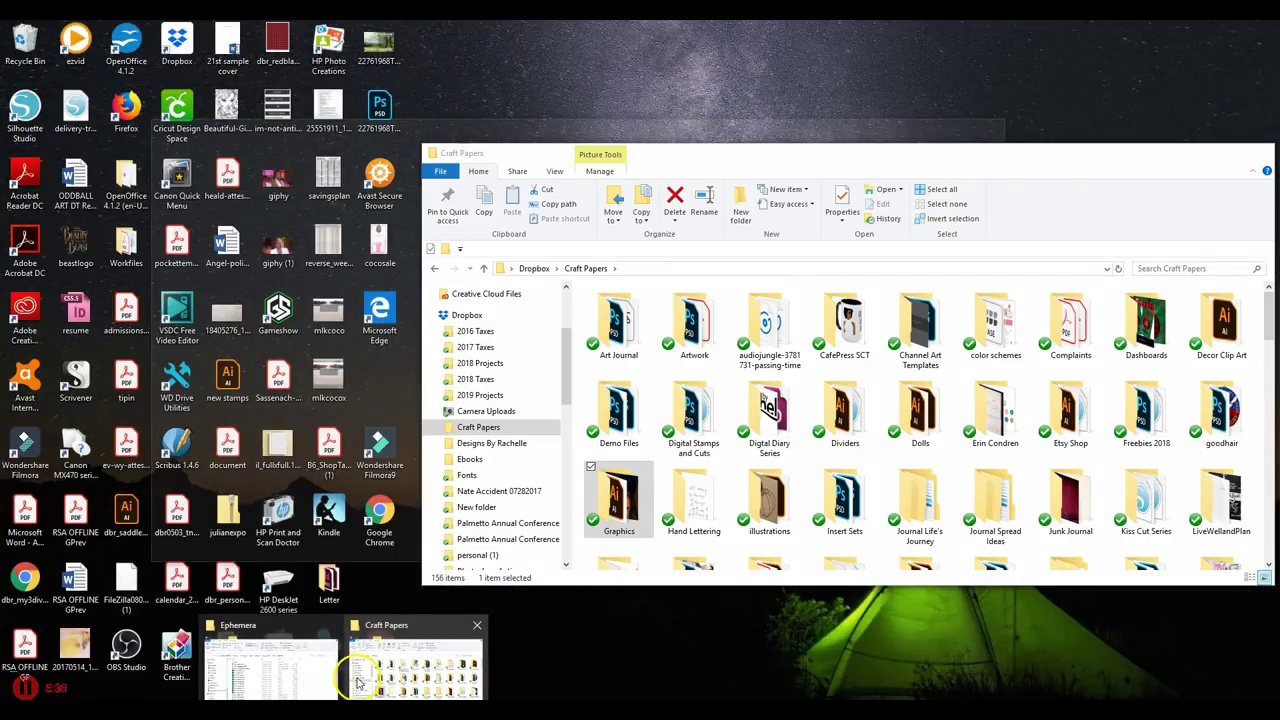
- In the Craft Papers window, open the TN Paper and Laminate folder
{"action": "left_click", "coordinate": [358, 683]}
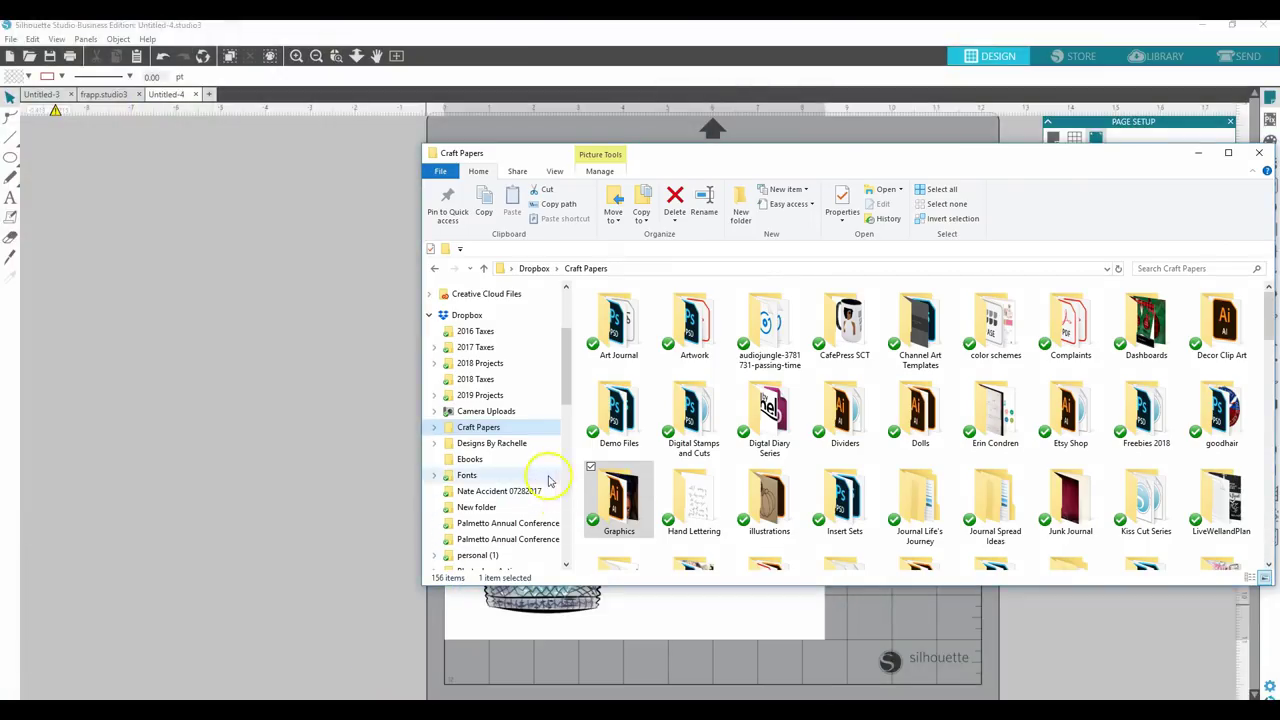
{"action": "scroll", "coordinate": [483, 464], "scroll_direction": "down", "scroll_amount": 2}
{"action": "scroll", "coordinate": [483, 464], "scroll_direction": "down", "scroll_amount": 1}
{"action": "scroll", "coordinate": [967, 422], "scroll_direction": "down", "scroll_amount": 3}
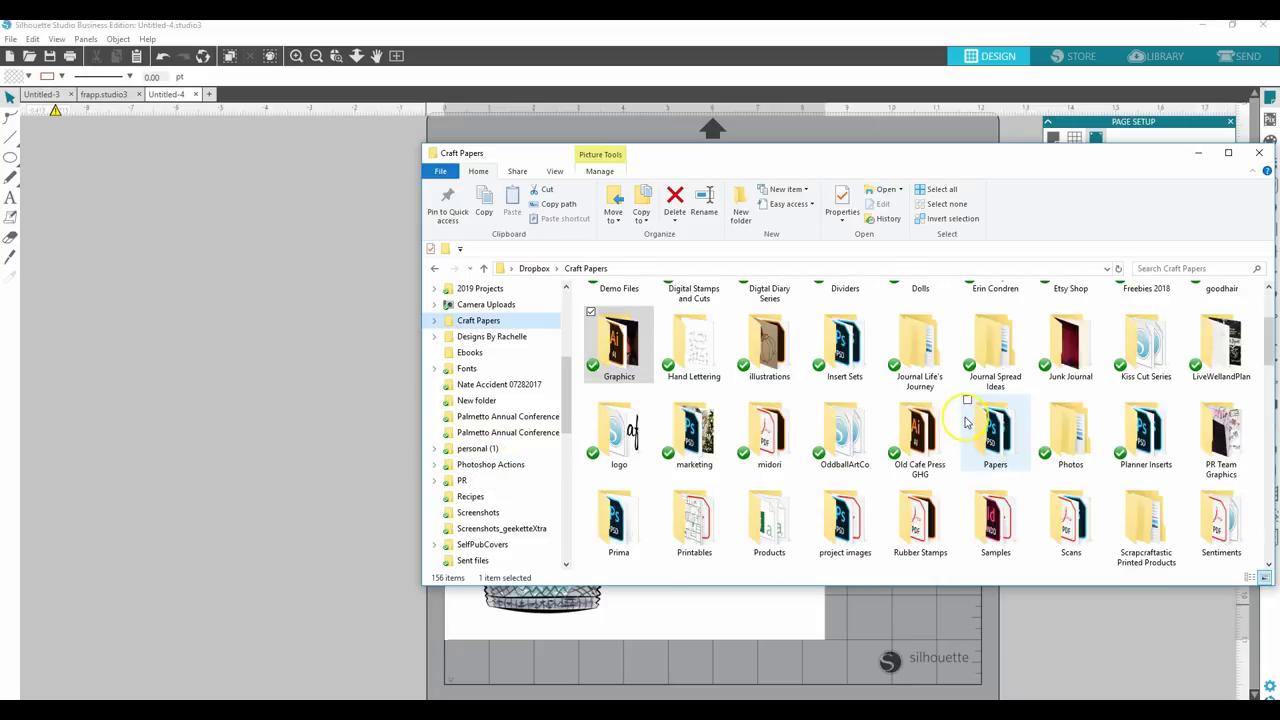
{"action": "scroll", "coordinate": [967, 422], "scroll_direction": "up", "scroll_amount": 1}
{"action": "scroll", "coordinate": [967, 422], "scroll_direction": "down", "scroll_amount": 1}
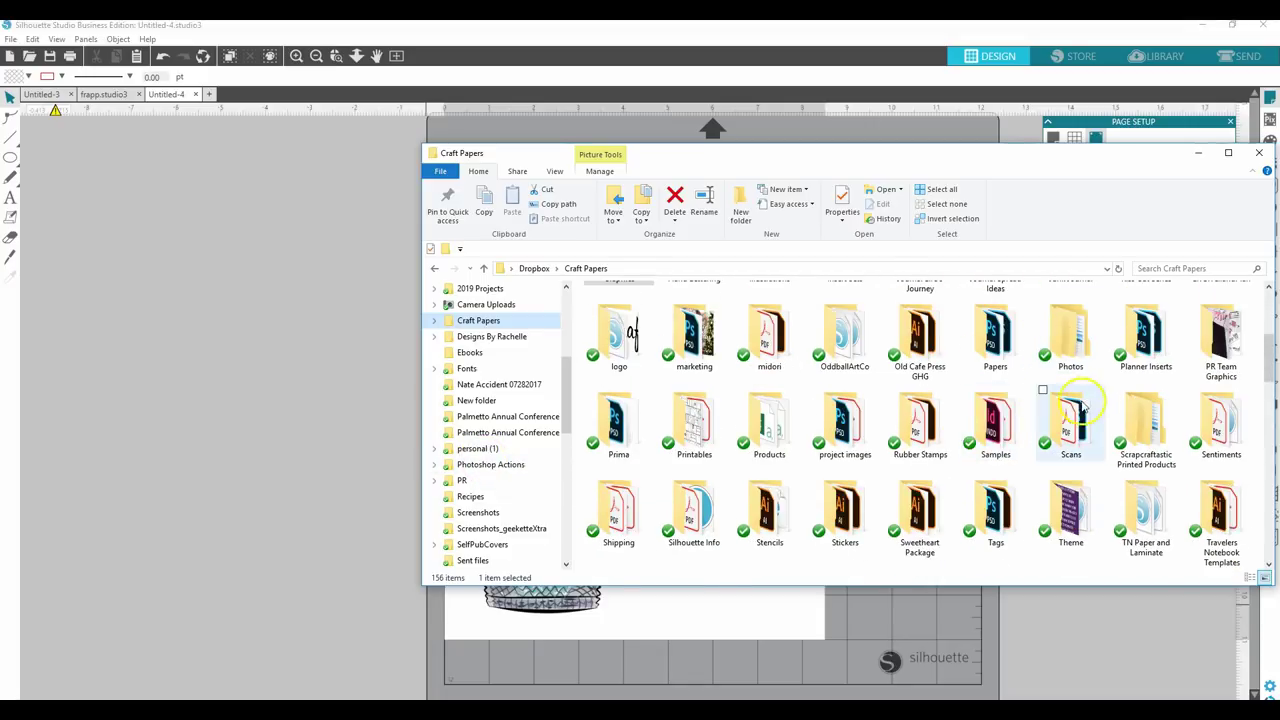
{"action": "double_click", "coordinate": [1136, 507]}
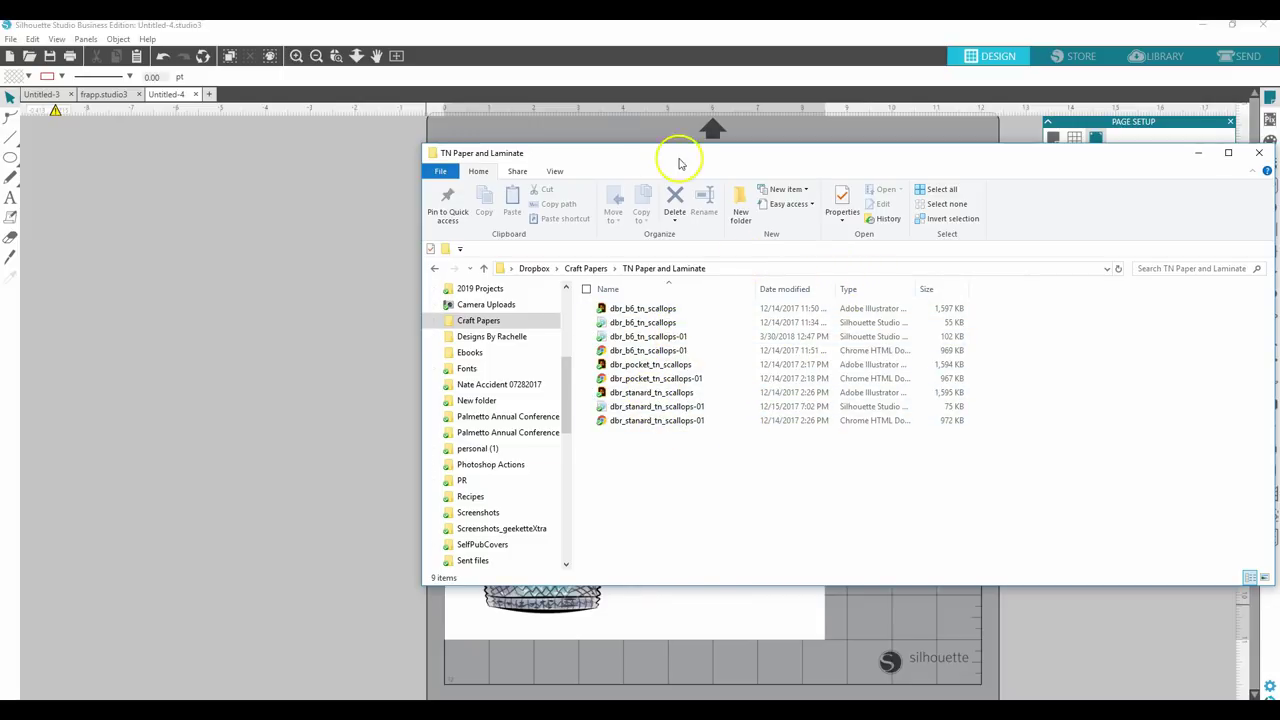
- Widen the Date modified and Type columns, show file name extensions, and open dbr_b6_tn_scallops-01.studio3
{"action": "left_click_drag", "start_coordinate": [686, 155], "coordinate": [449, 153]}
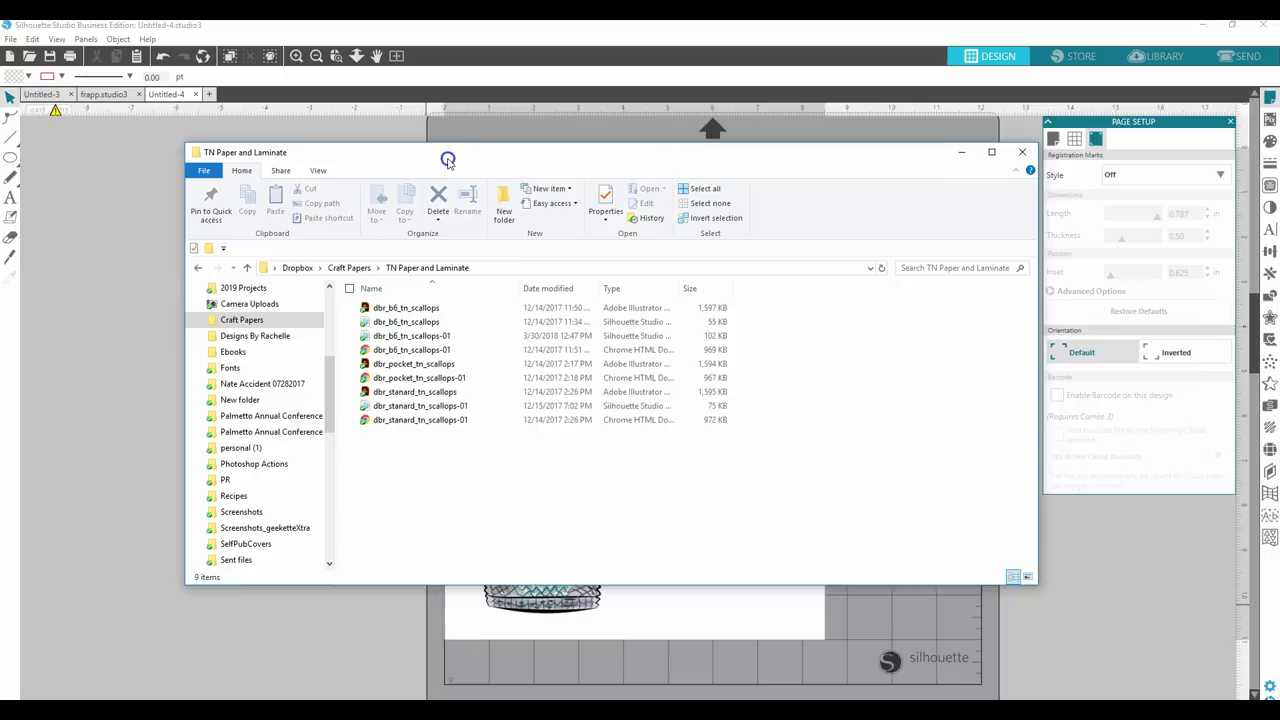
{"action": "left_click", "coordinate": [317, 170]}
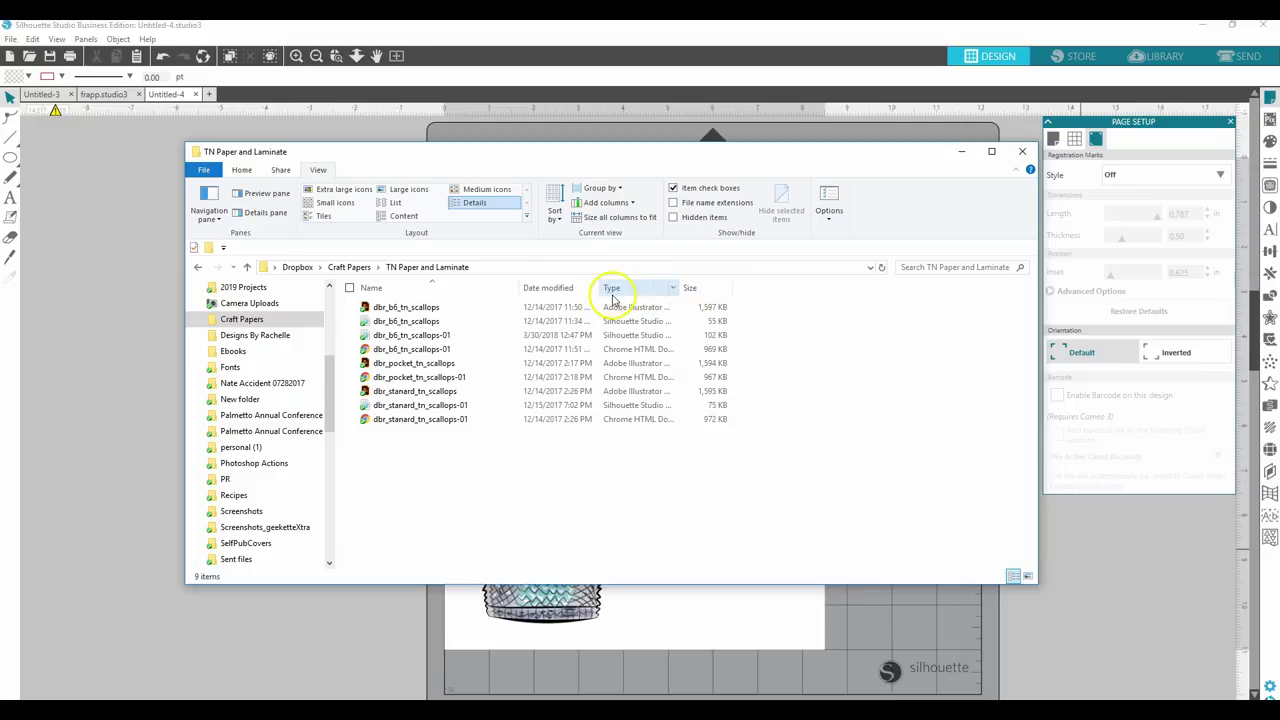
{"action": "left_click_drag", "start_coordinate": [600, 287], "coordinate": [616, 287]}
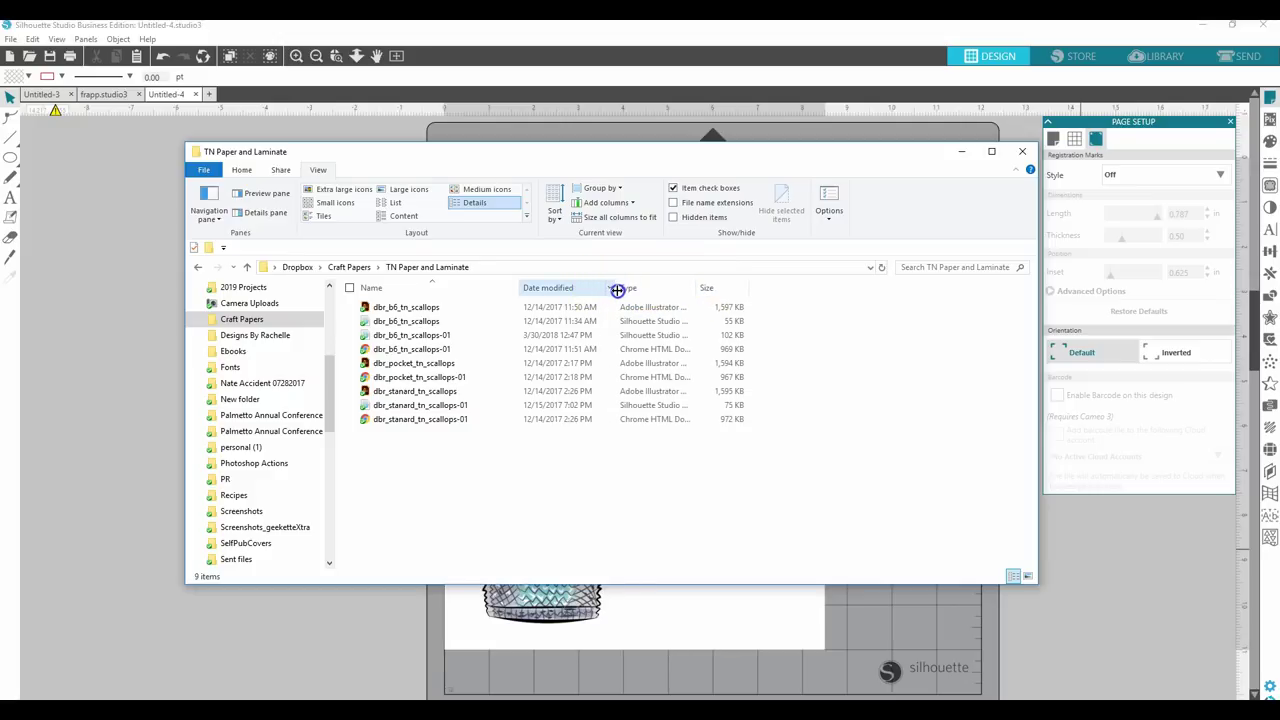
{"action": "left_click_drag", "start_coordinate": [697, 287], "coordinate": [792, 287]}
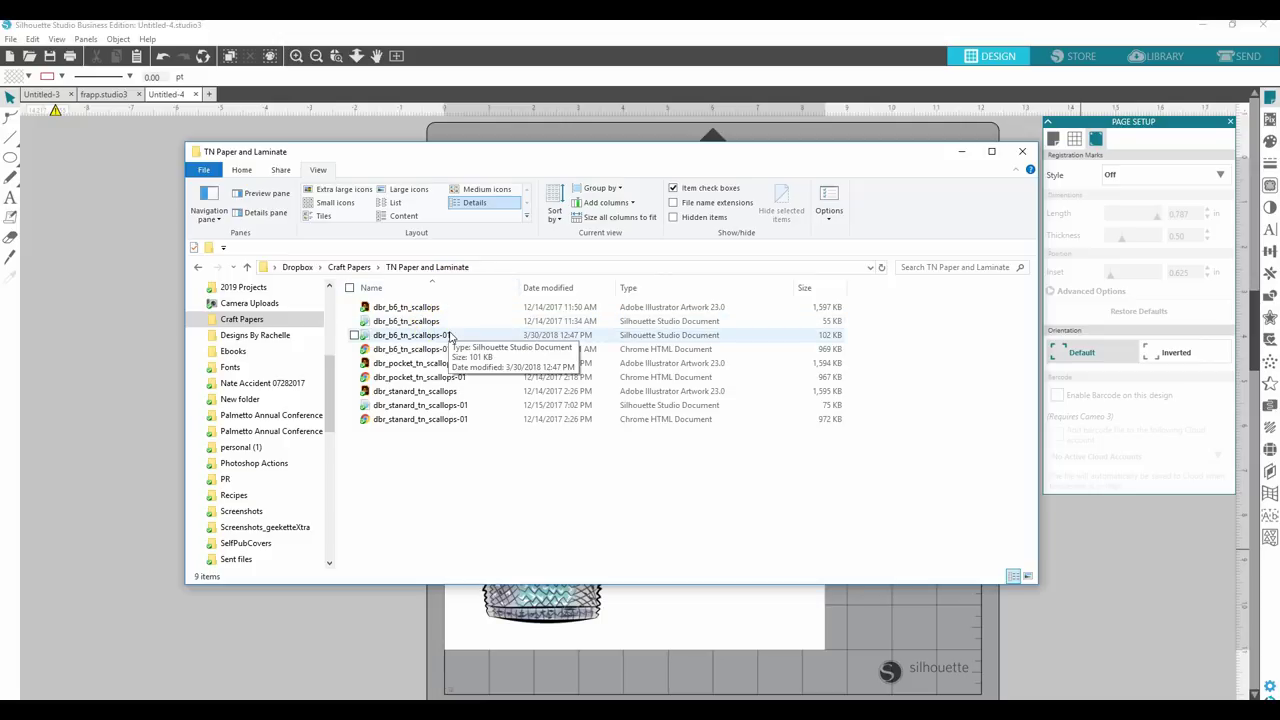
{"action": "left_click", "coordinate": [510, 334]}
{"action": "left_click", "coordinate": [680, 205]}
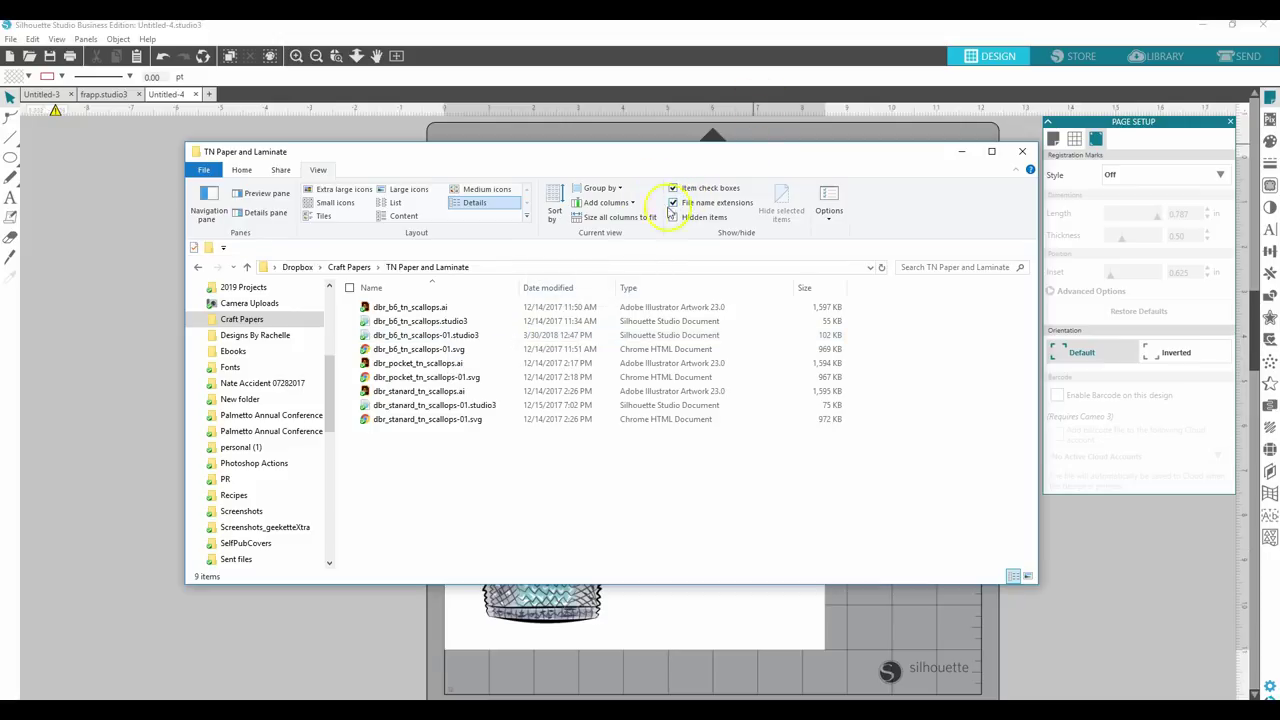
{"action": "left_click", "coordinate": [512, 288]}
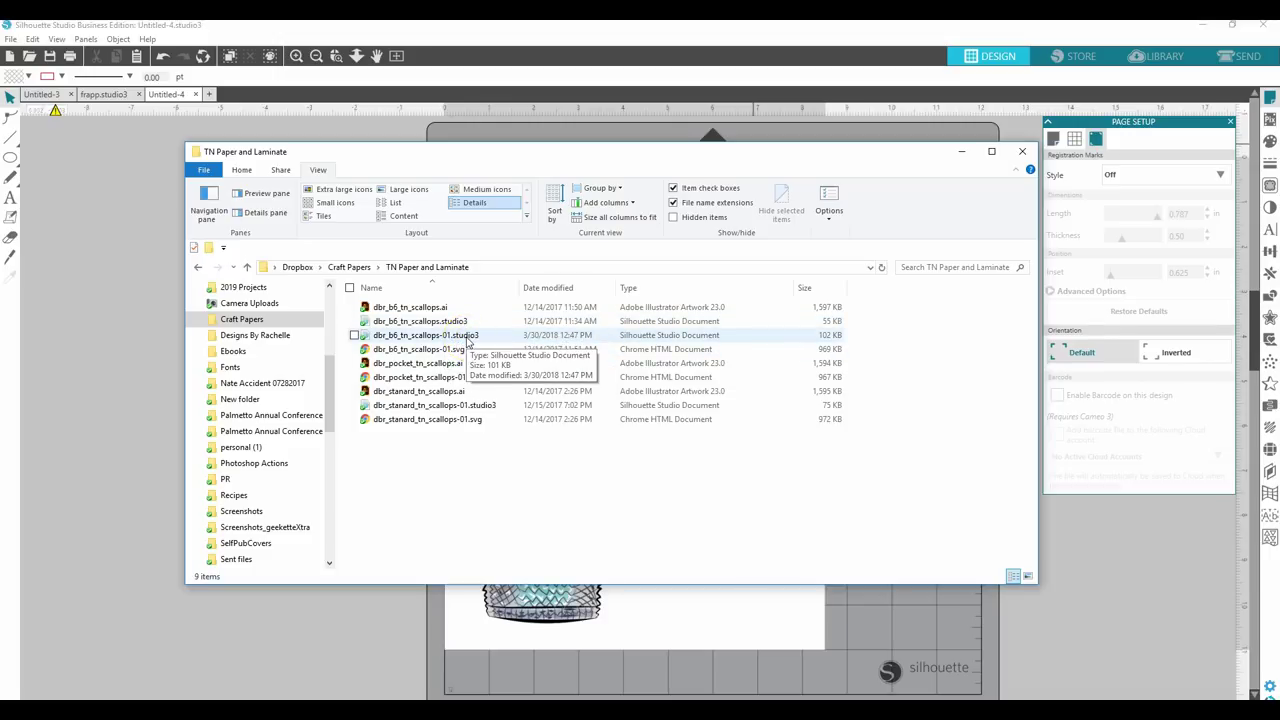
{"action": "double_click", "coordinate": [467, 338]}
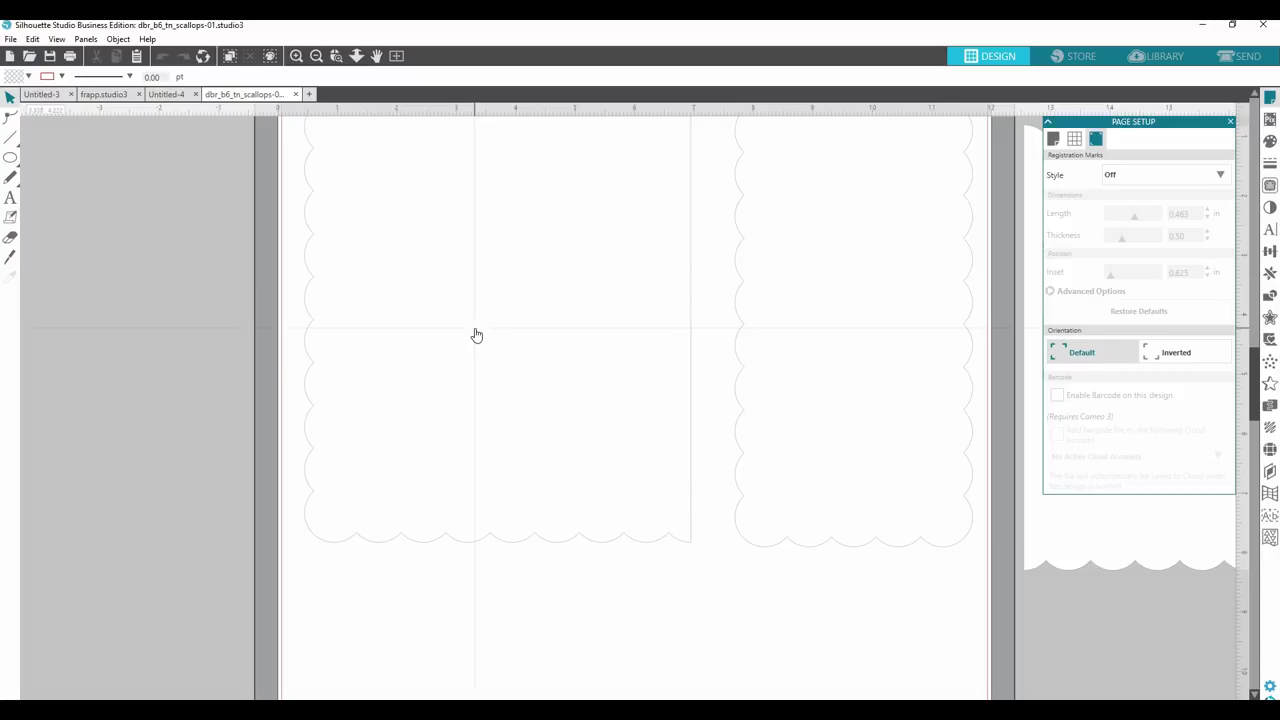
- Drag the left scalloped card shape left so it sits partly off the page
{"action": "scroll", "coordinate": [476, 335], "scroll_direction": "up", "scroll_amount": 2}
{"action": "left_click", "coordinate": [652, 237]}
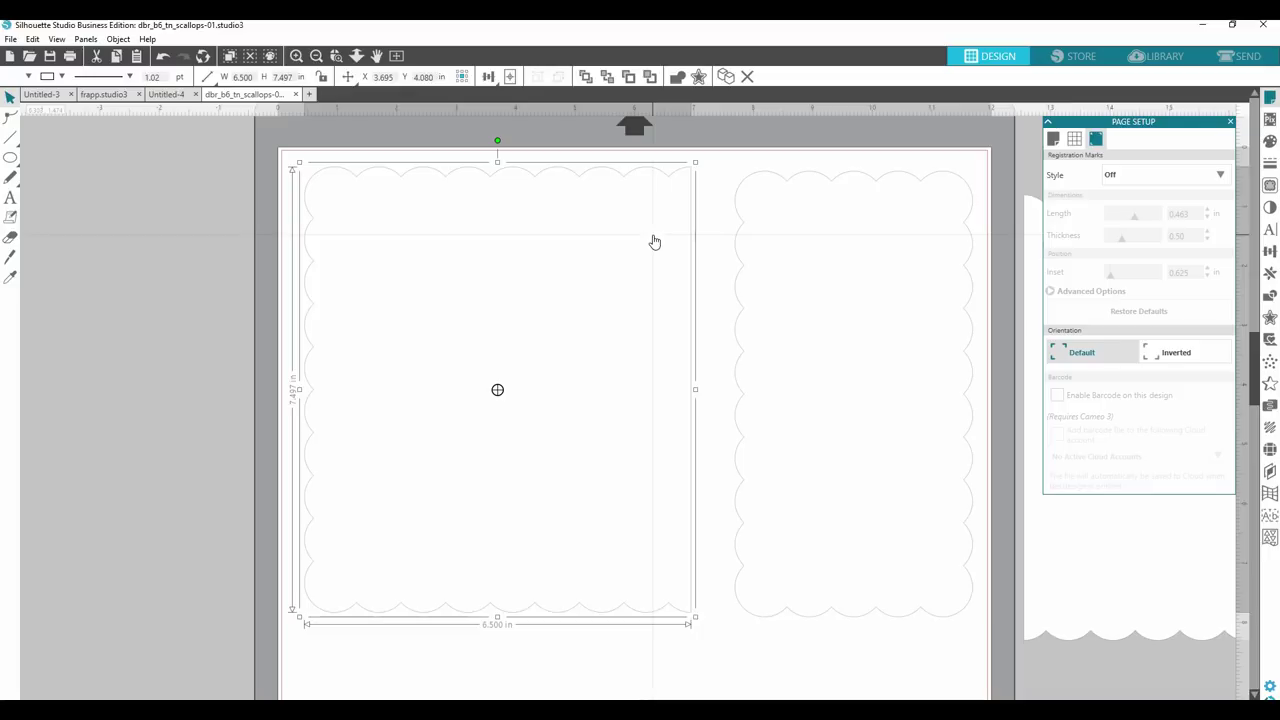
{"action": "left_click_drag", "start_coordinate": [652, 242], "coordinate": [454, 284]}
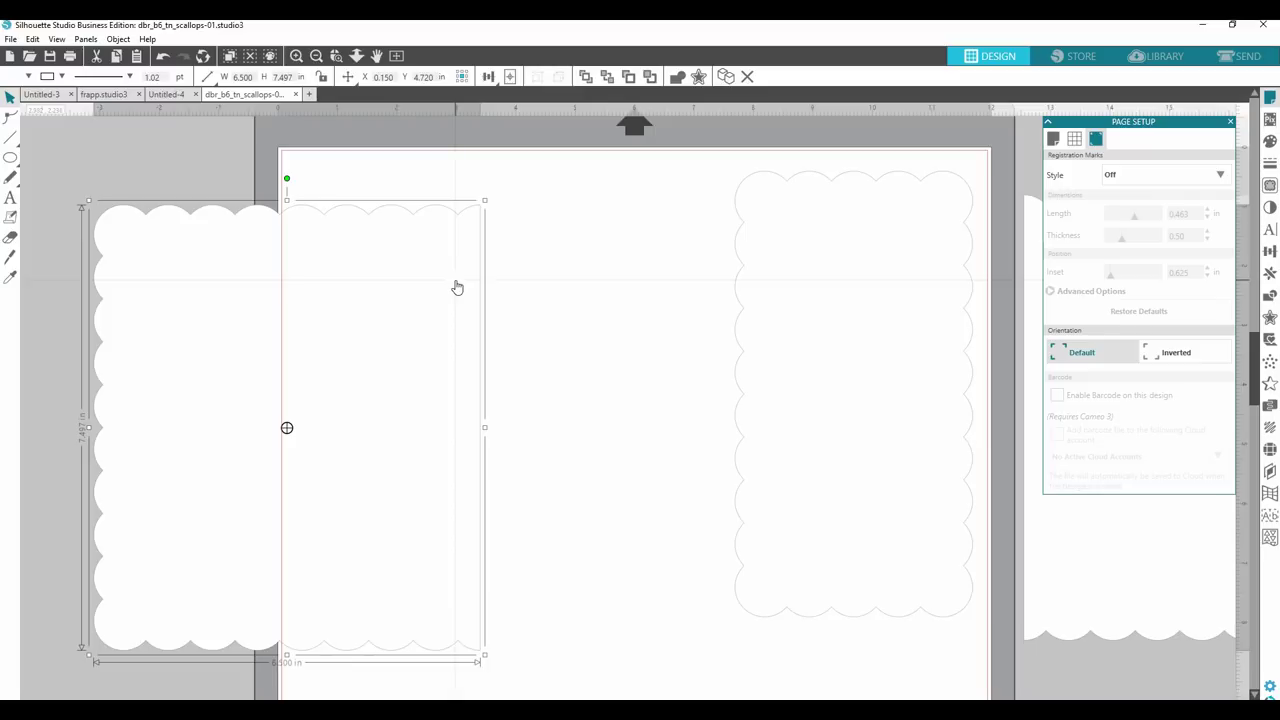
{"action": "left_click", "coordinate": [451, 266]}
{"action": "key", "text": "i"}
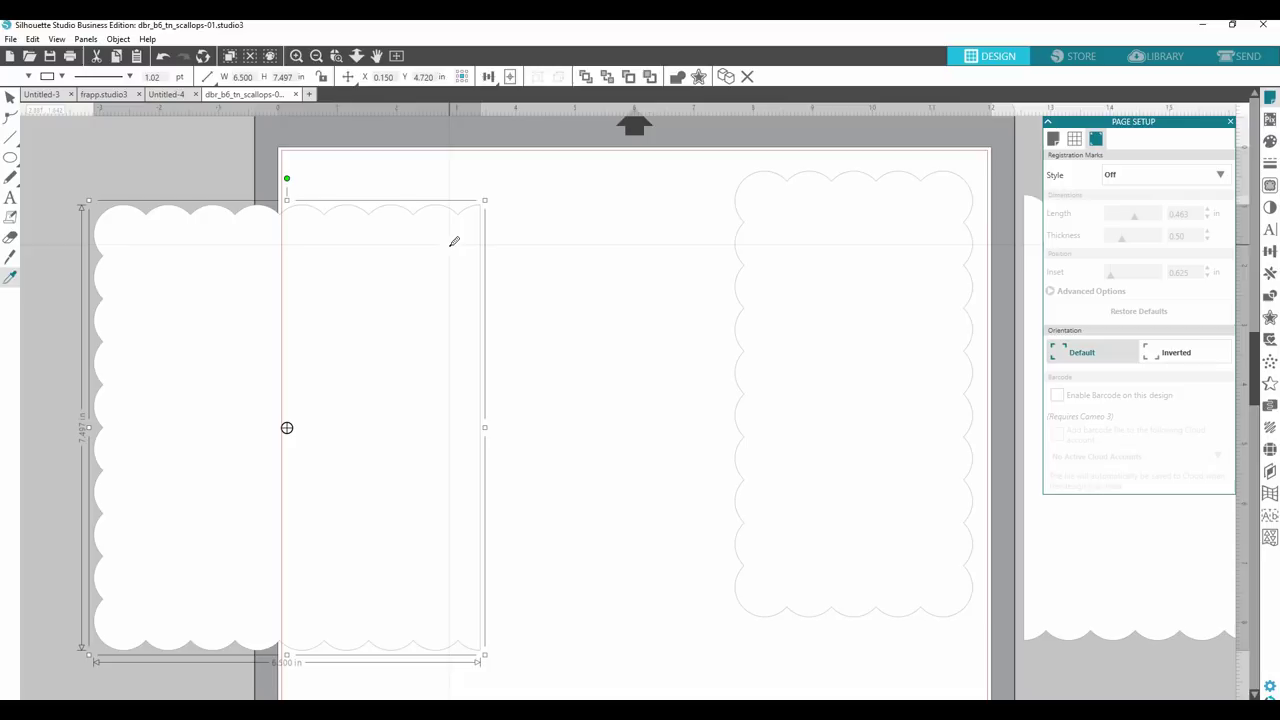
{"action": "key", "text": "Escape"}
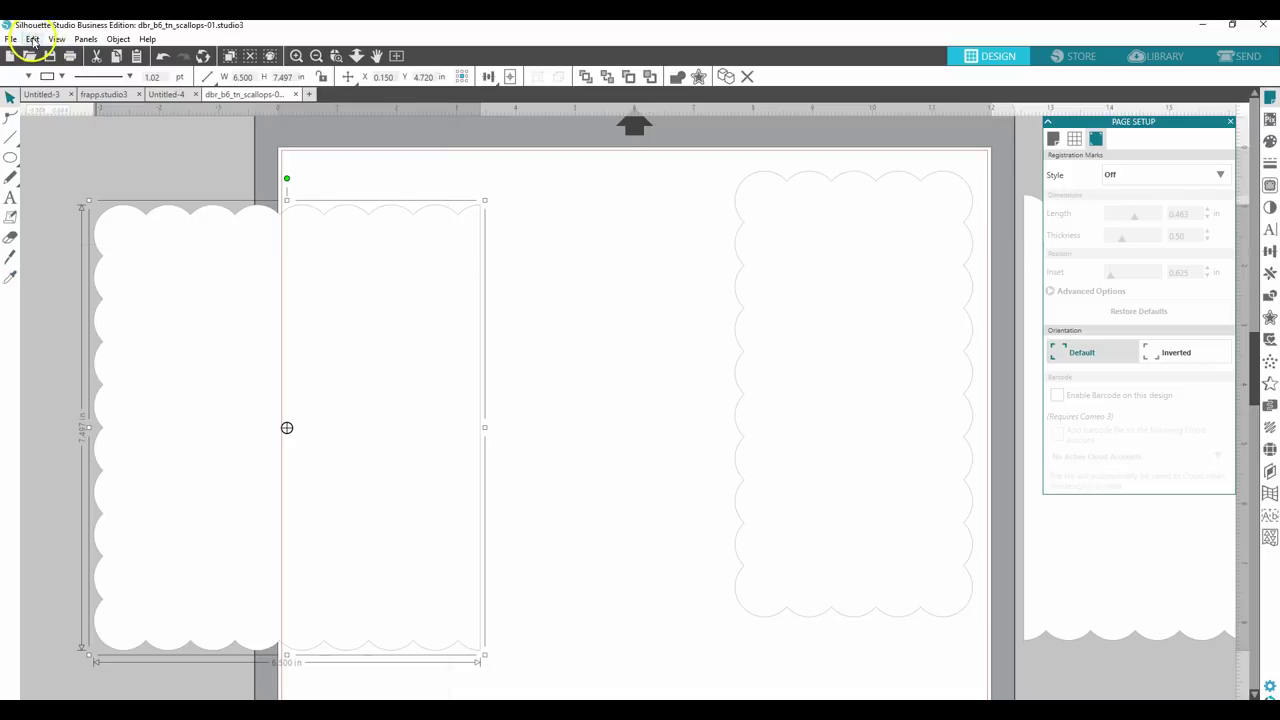
- Paste the scalloped shape into Untitled-4, then close the scallops design without saving
{"action": "left_click", "coordinate": [165, 94]}
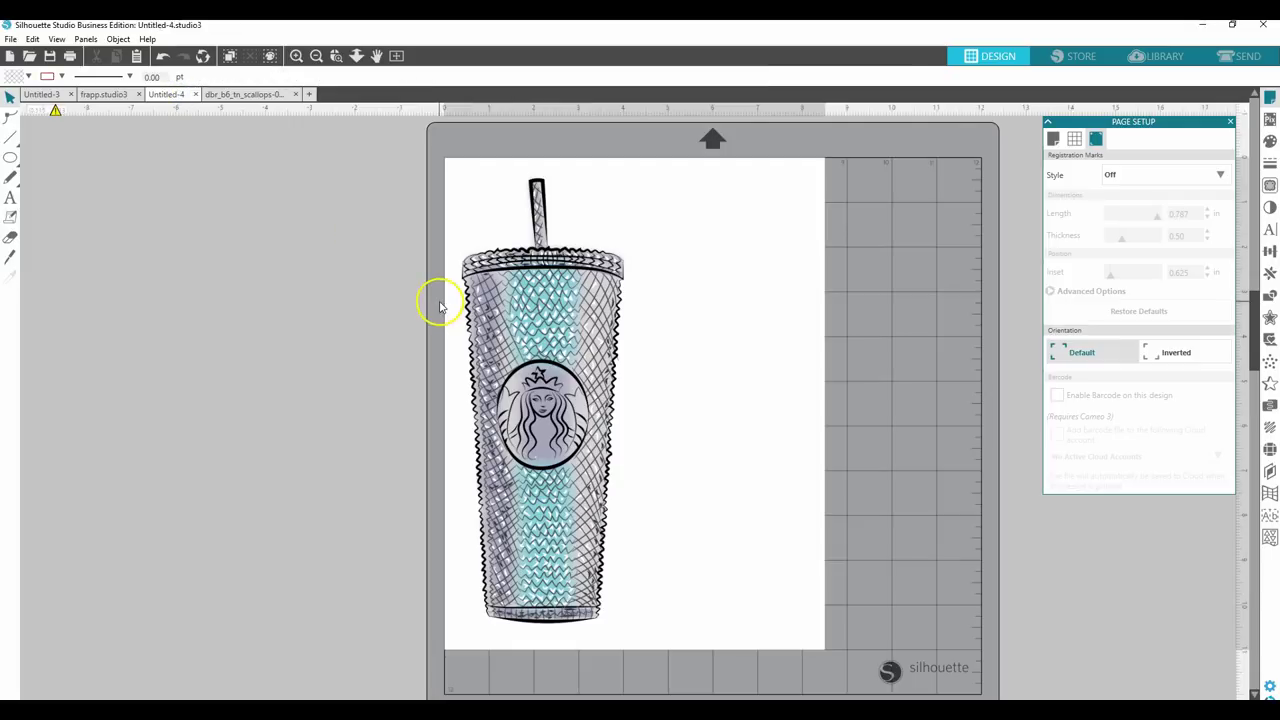
{"action": "key", "text": "ctrl+v"}
{"action": "left_click_drag", "start_coordinate": [421, 351], "coordinate": [301, 411]}
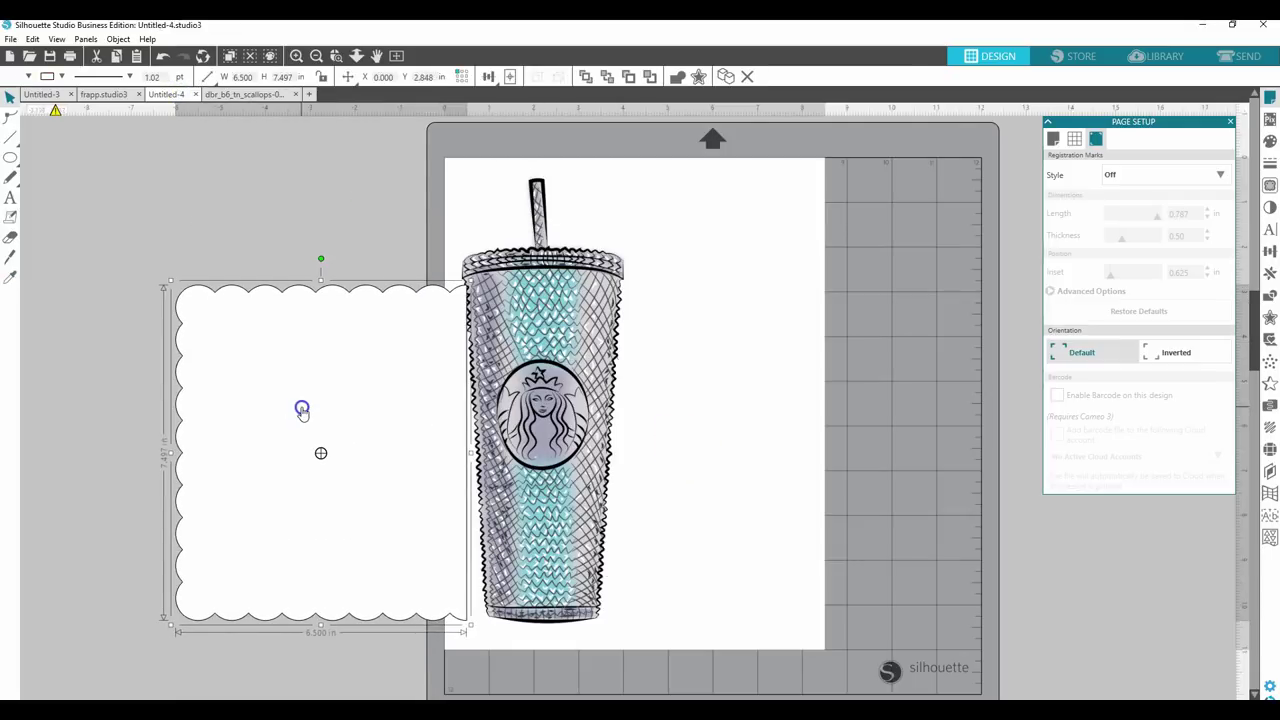
{"action": "left_click", "coordinate": [227, 97]}
{"action": "left_click_drag", "start_coordinate": [314, 249], "coordinate": [414, 257]}
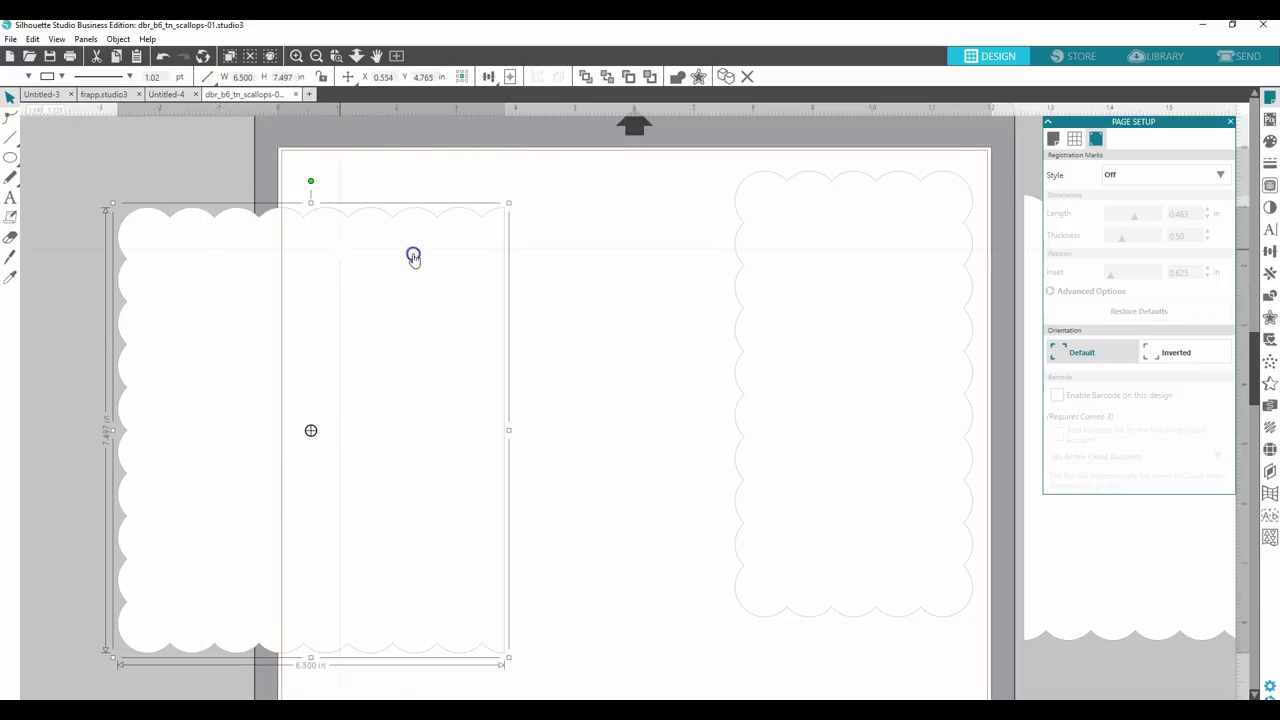
{"action": "left_click", "coordinate": [295, 94]}
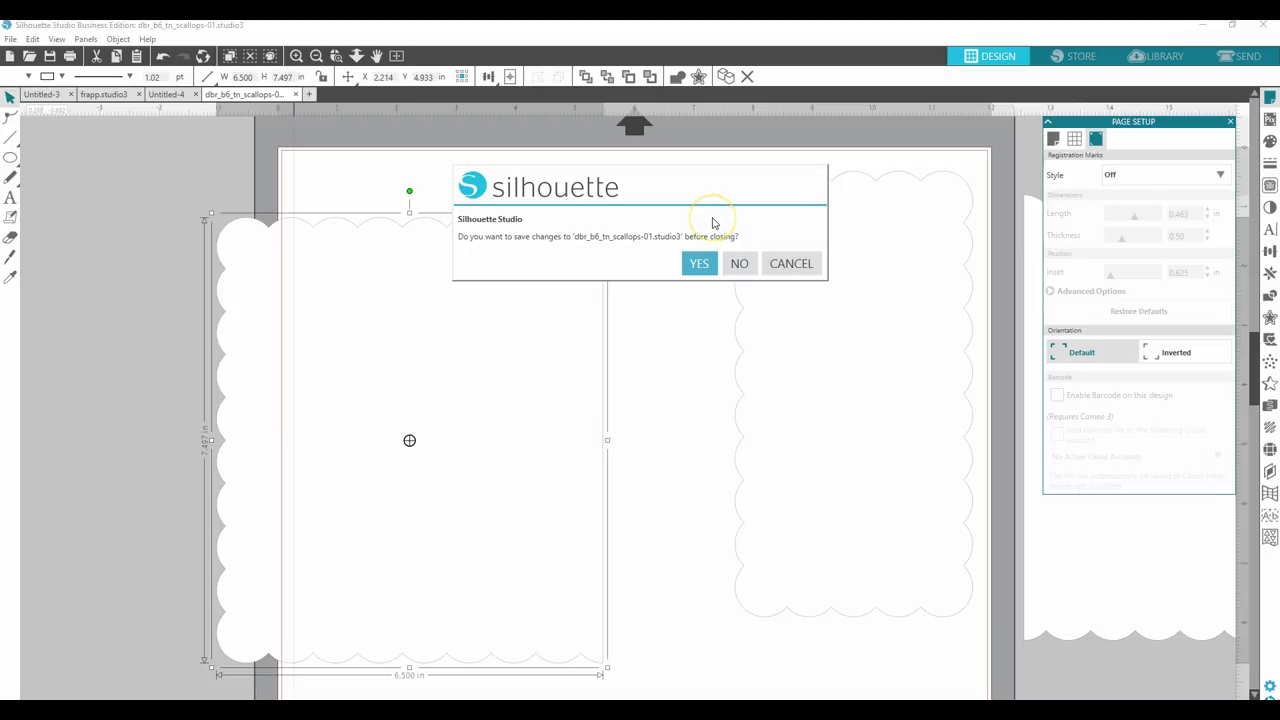
{"action": "left_click", "coordinate": [740, 263]}
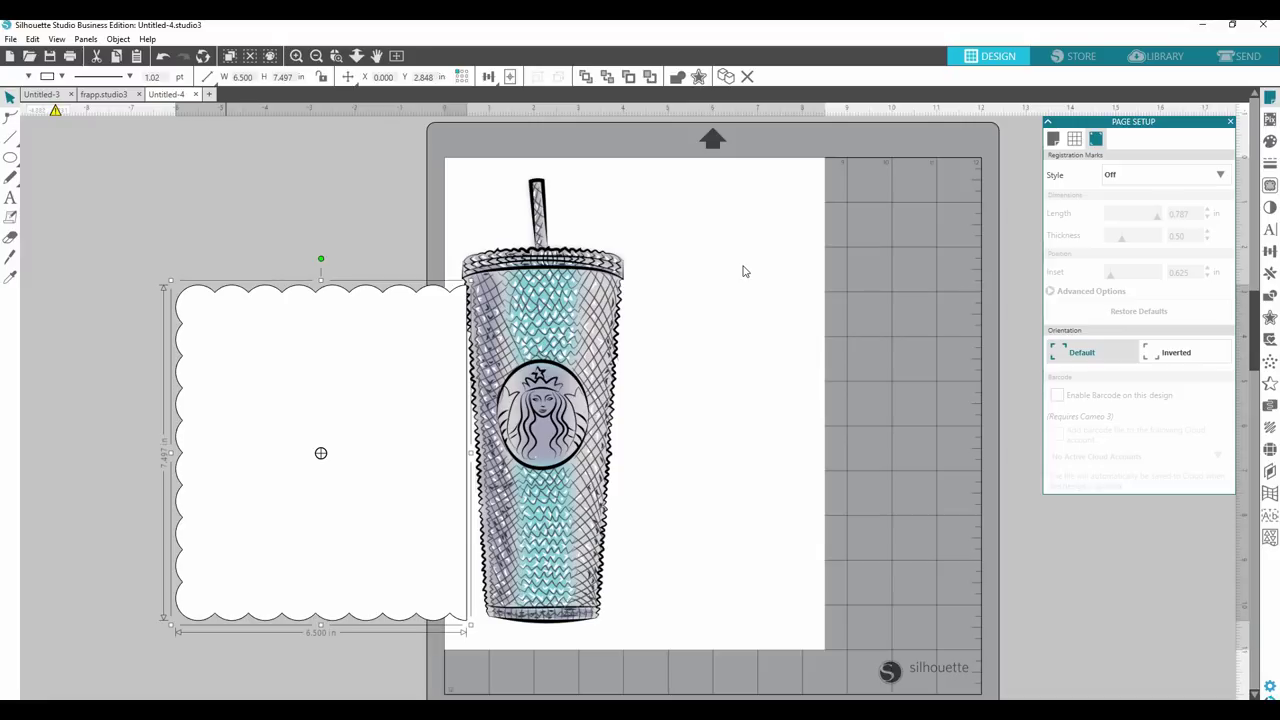
- Delete the pasted scalloped rectangle and move the tumbler image left toward X 0
{"action": "left_click", "coordinate": [747, 268]}
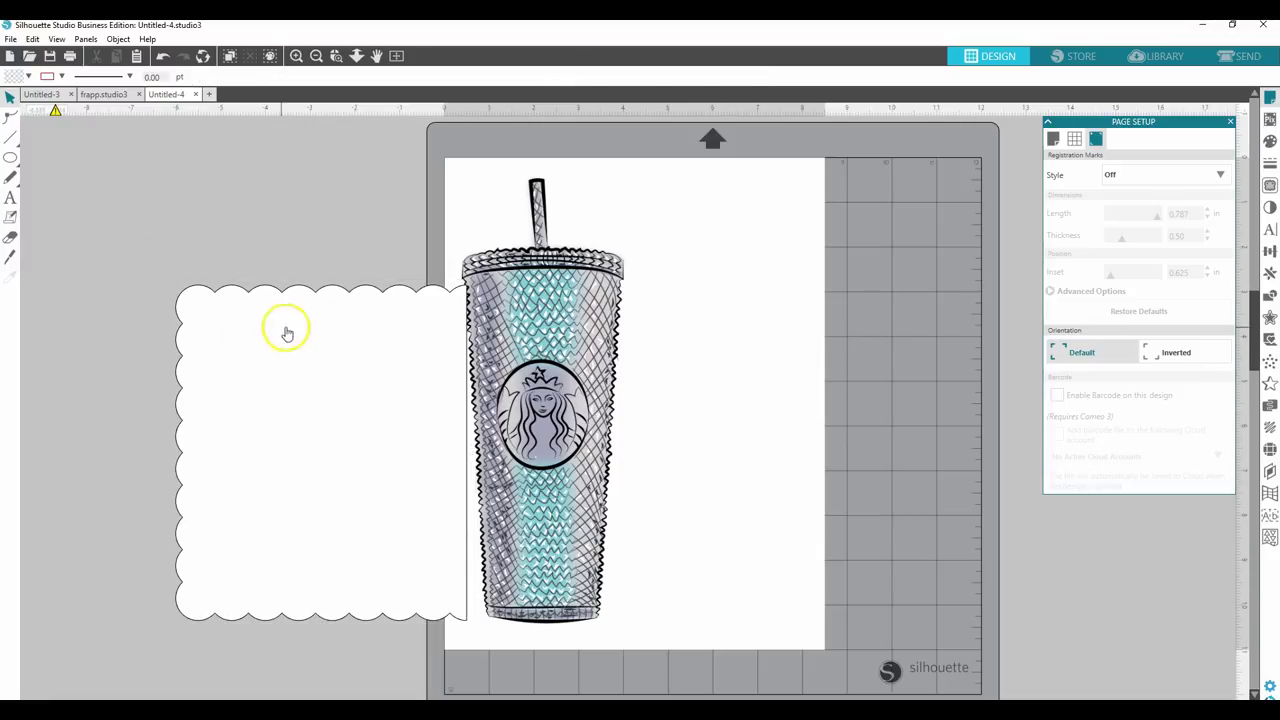
{"action": "left_click_drag", "start_coordinate": [287, 333], "coordinate": [229, 286]}
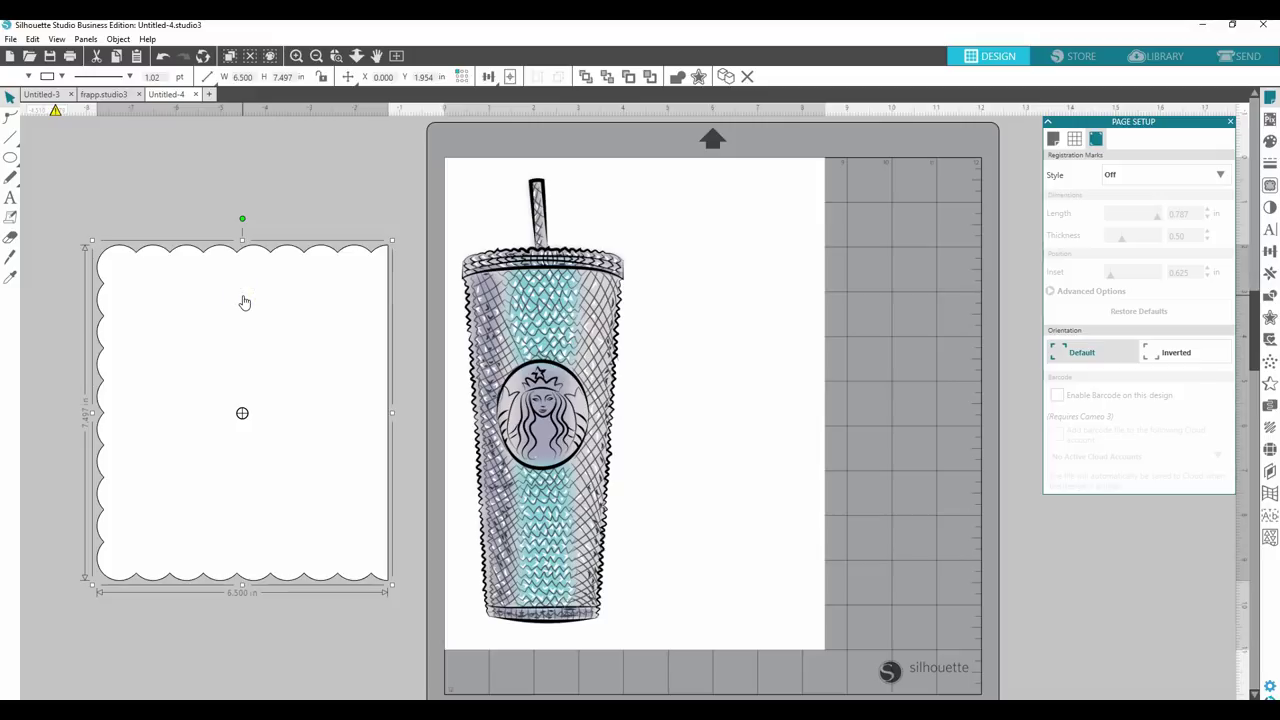
{"action": "scroll", "coordinate": [200, 240], "scroll_direction": "up", "scroll_amount": 1}
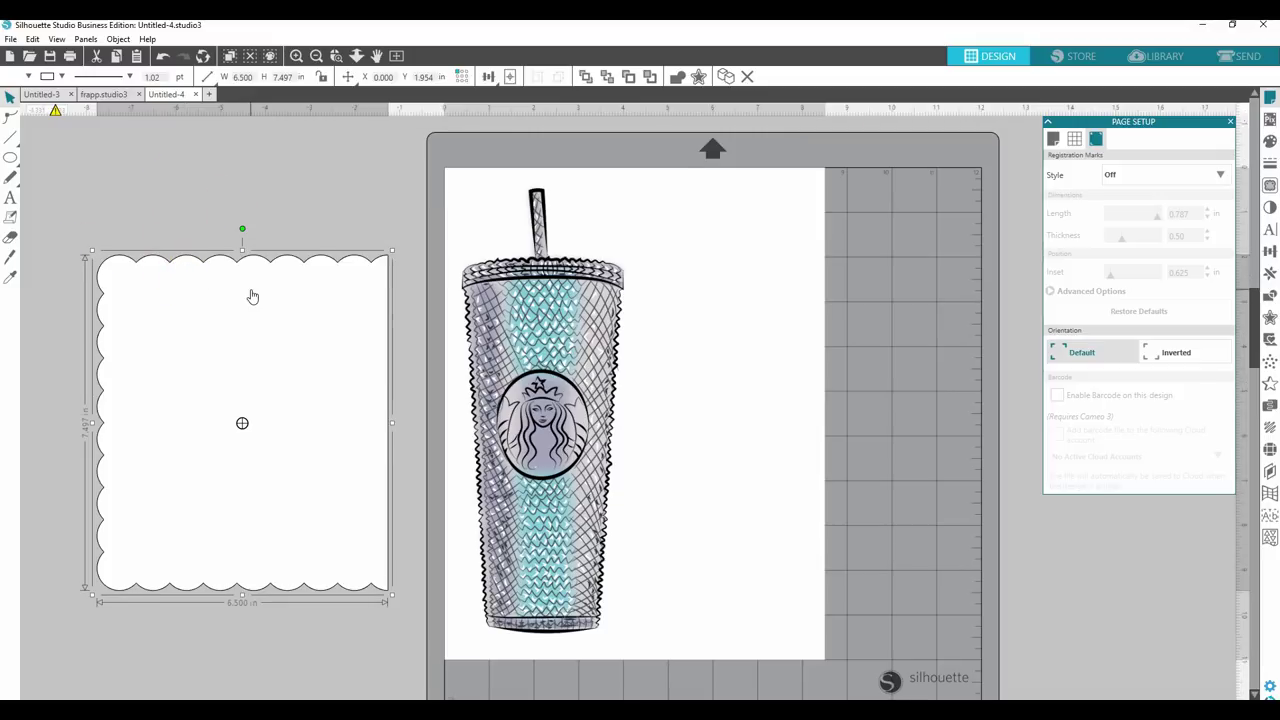
{"action": "key", "text": "Delete"}
{"action": "left_click", "coordinate": [371, 337]}
{"action": "left_click", "coordinate": [664, 260]}
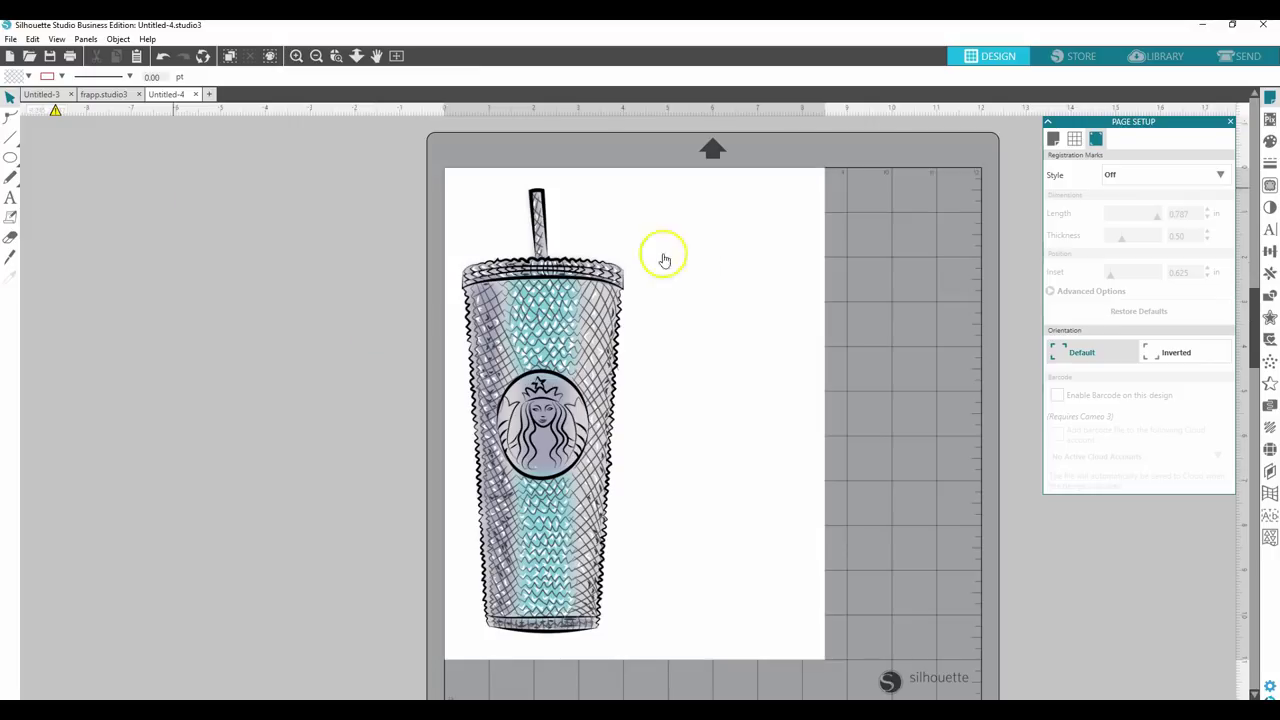
{"action": "left_click_drag", "start_coordinate": [562, 290], "coordinate": [314, 303]}
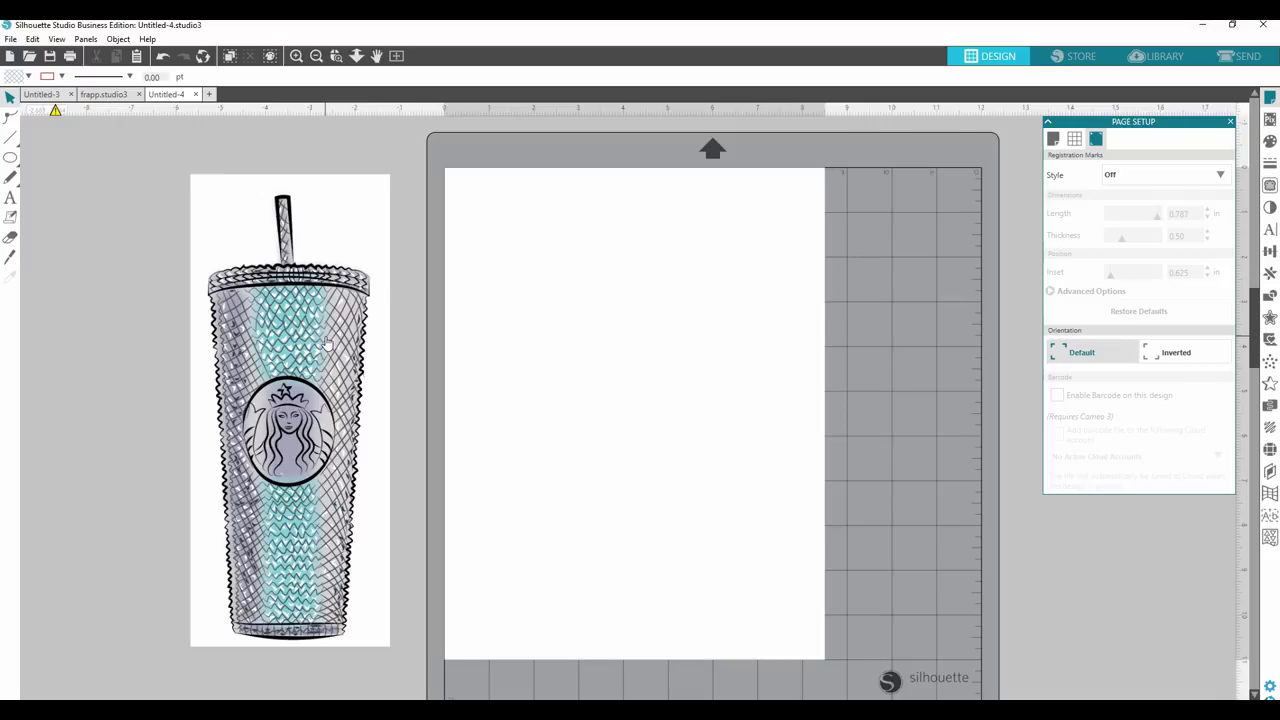
- Nudge the tumbler image so it sits at X 0.000, Y 0.000 left of the mat
{"action": "left_click", "coordinate": [319, 215]}
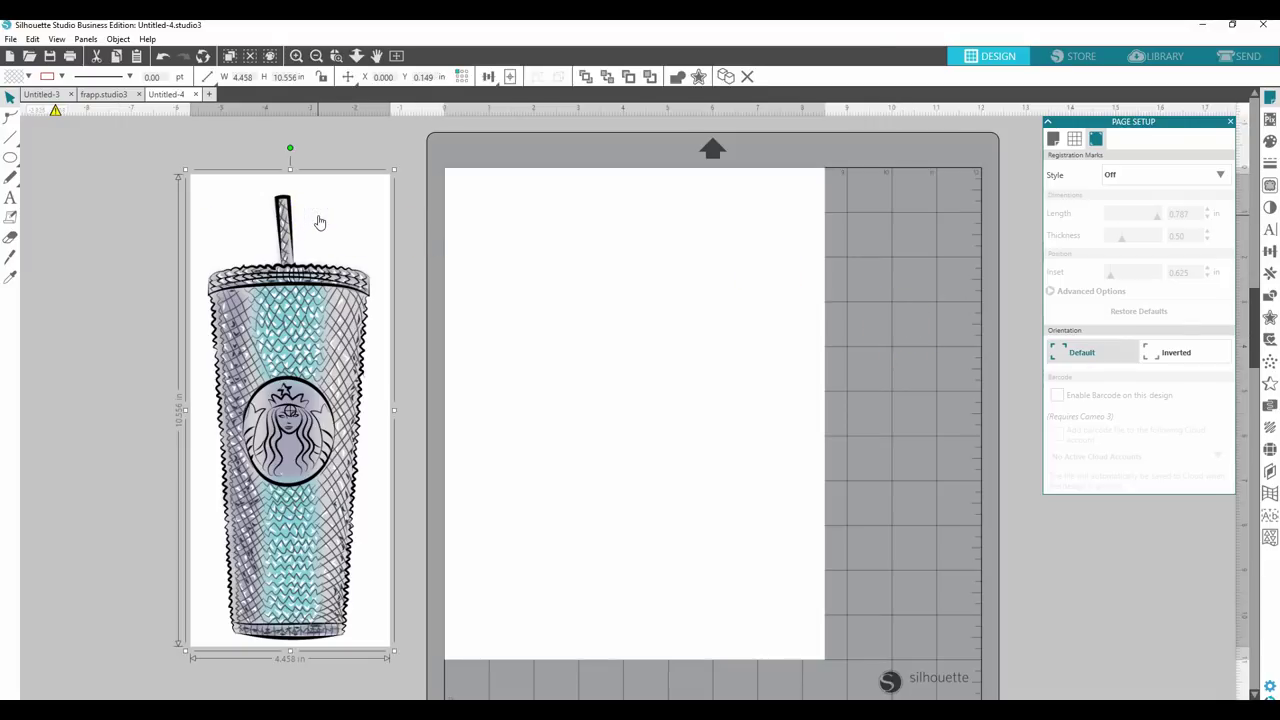
{"action": "left_click_drag", "start_coordinate": [334, 223], "coordinate": [336, 217]}
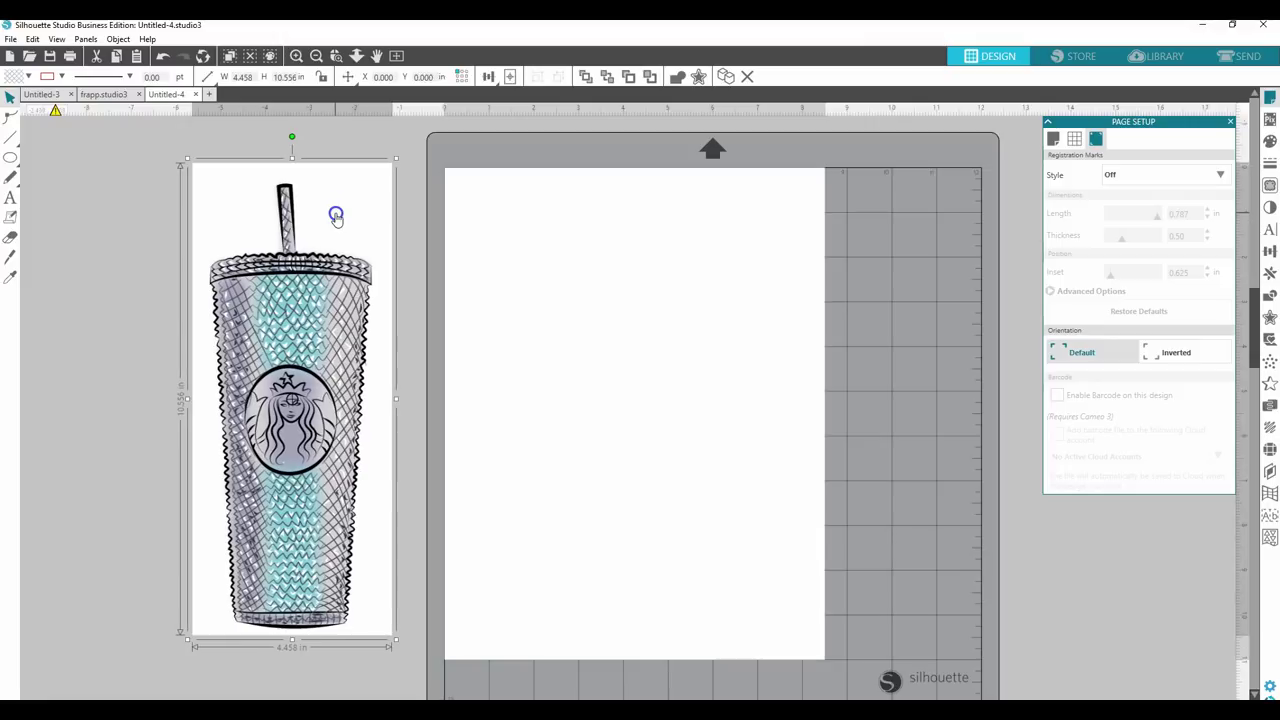
- Open the Trace panel and draw a trace area box around the whole tumbler
{"action": "left_click", "coordinate": [1270, 187]}
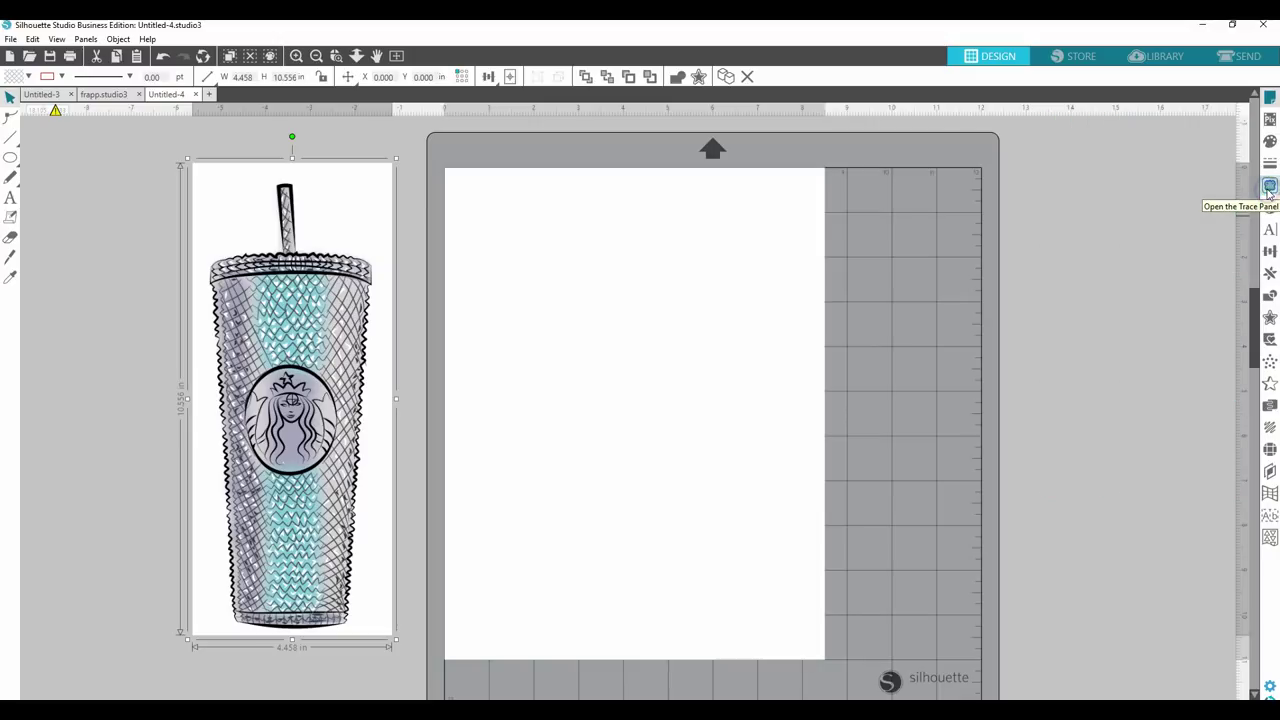
{"action": "left_click", "coordinate": [1270, 187]}
{"action": "left_click", "coordinate": [1270, 187]}
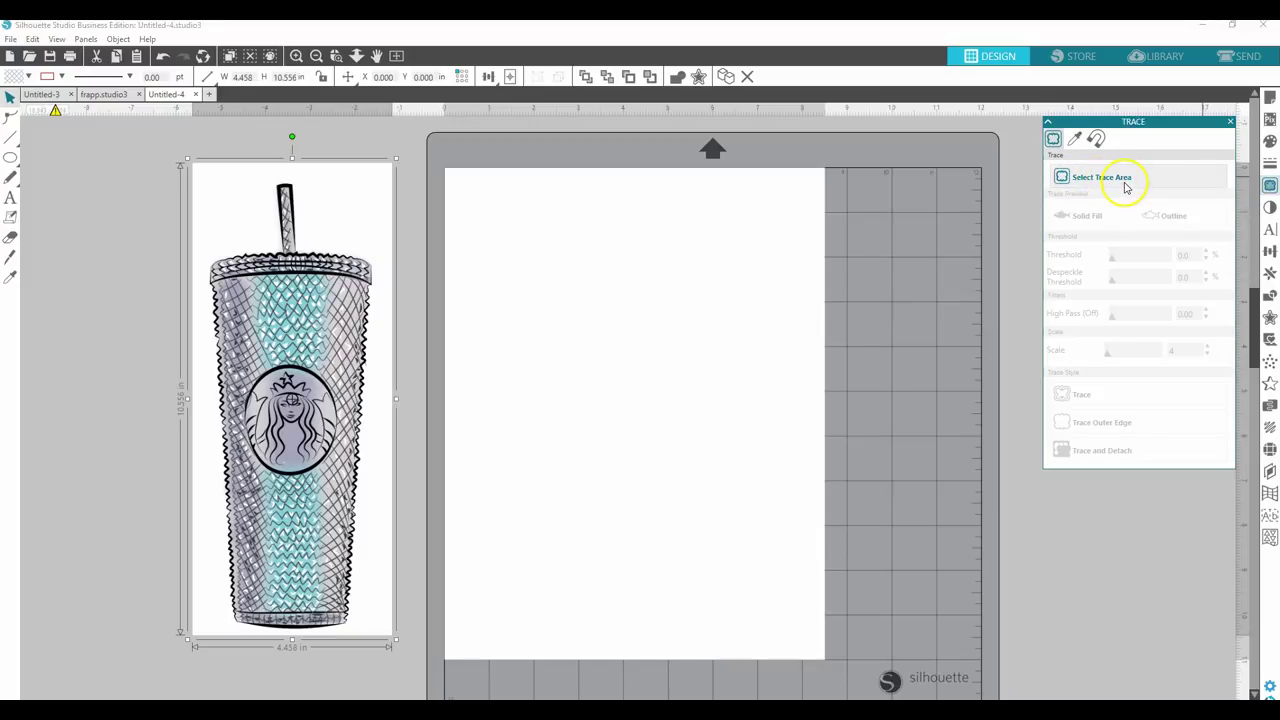
{"action": "left_click", "coordinate": [1103, 182]}
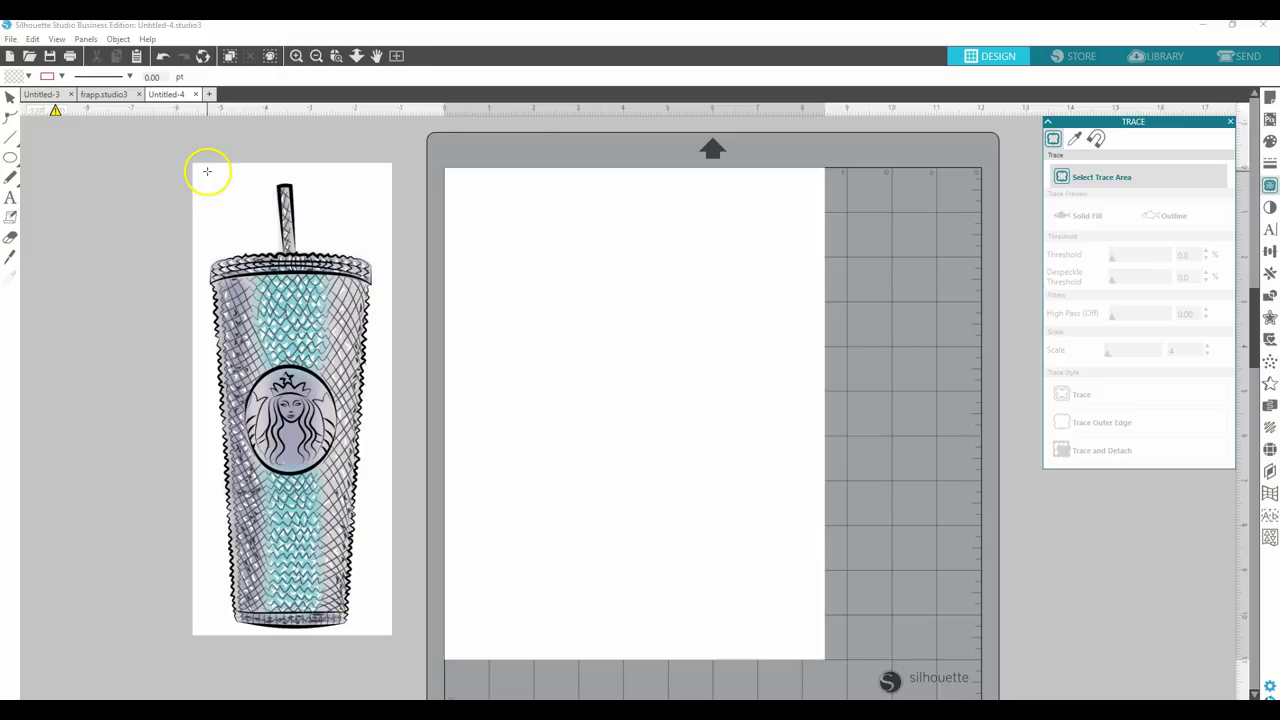
{"action": "mouse_move", "coordinate": [206, 174]}
{"action": "left_mouse_down"}
{"action": "mouse_move", "coordinate": [330, 305]}
{"action": "mouse_move", "coordinate": [377, 634]}
{"action": "left_mouse_up"}
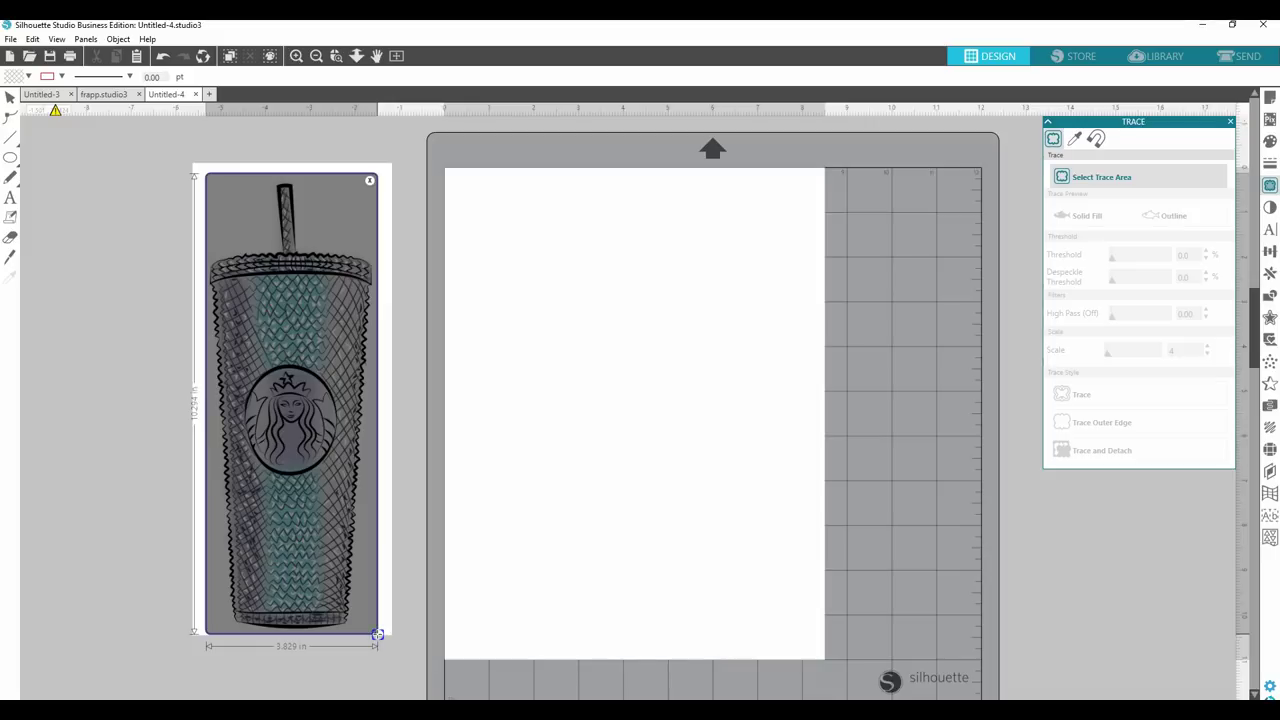
- Show the trace preview and adjust the Threshold slider to 80.0%
{"action": "left_click", "coordinate": [380, 624]}
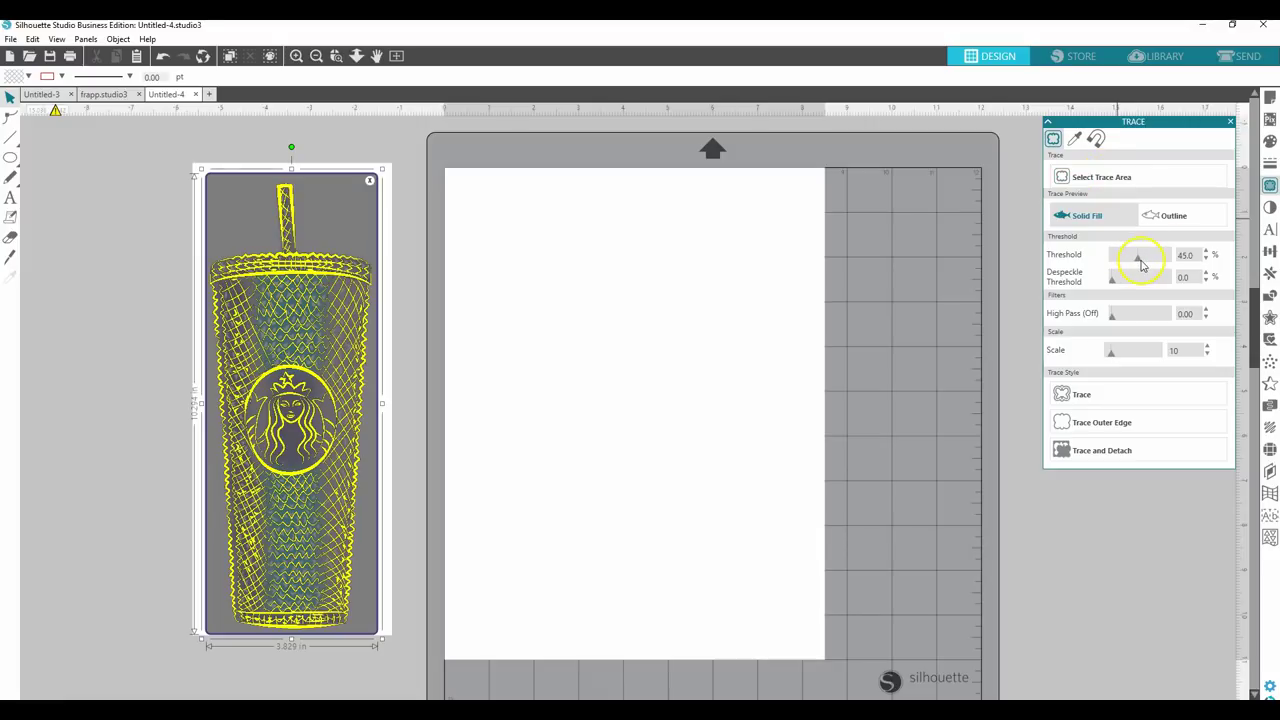
{"action": "left_click_drag", "start_coordinate": [1141, 264], "coordinate": [1162, 272]}
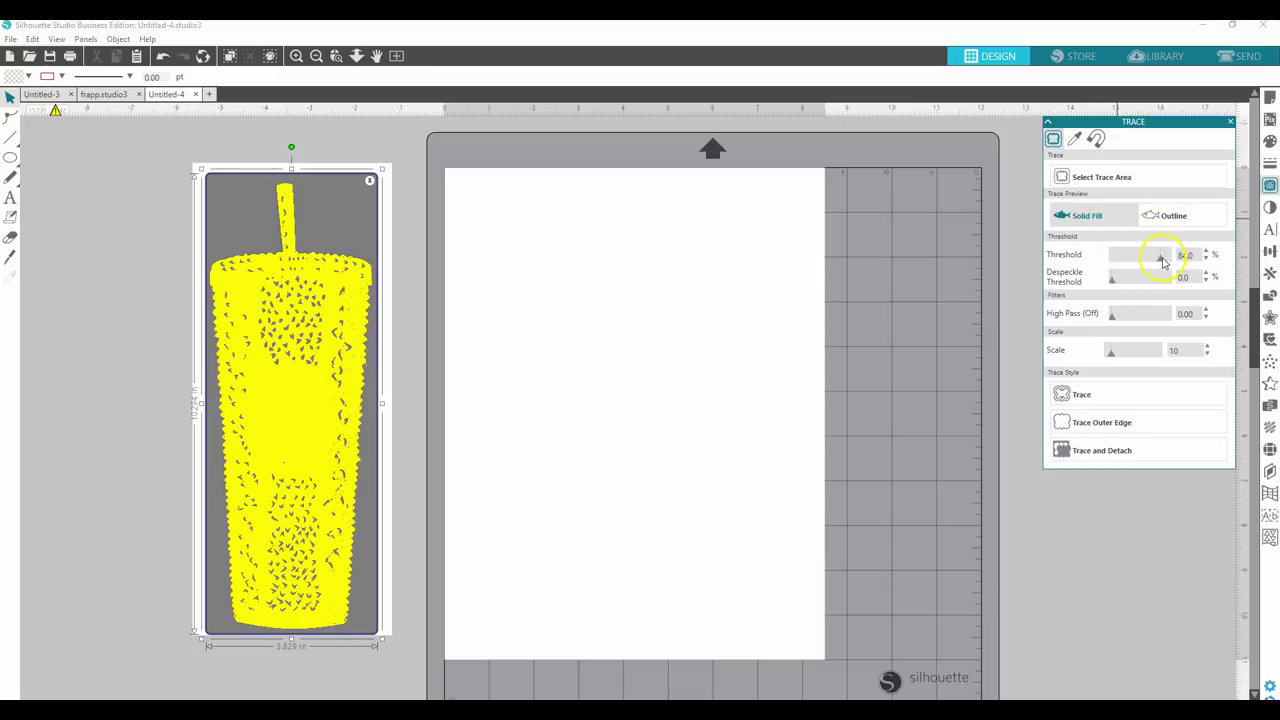
{"action": "left_click_drag", "start_coordinate": [1160, 258], "coordinate": [1172, 264]}
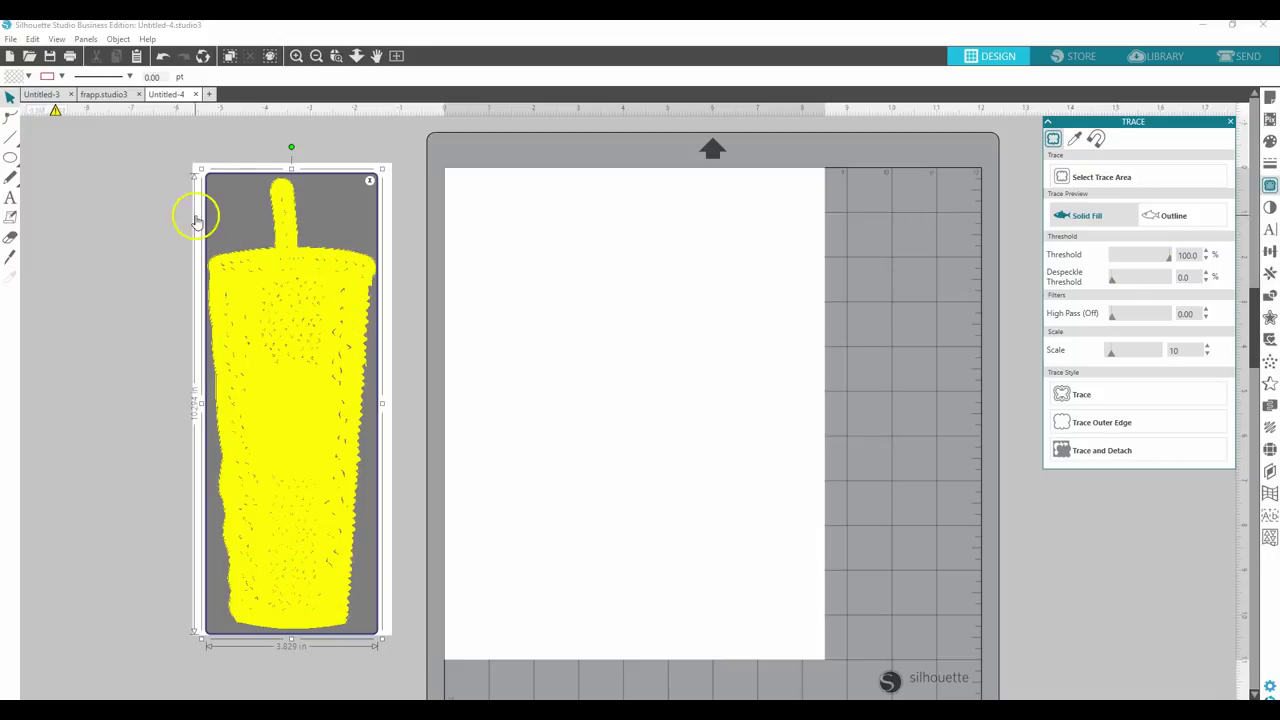
{"action": "left_click_drag", "start_coordinate": [1168, 256], "coordinate": [1159, 259]}
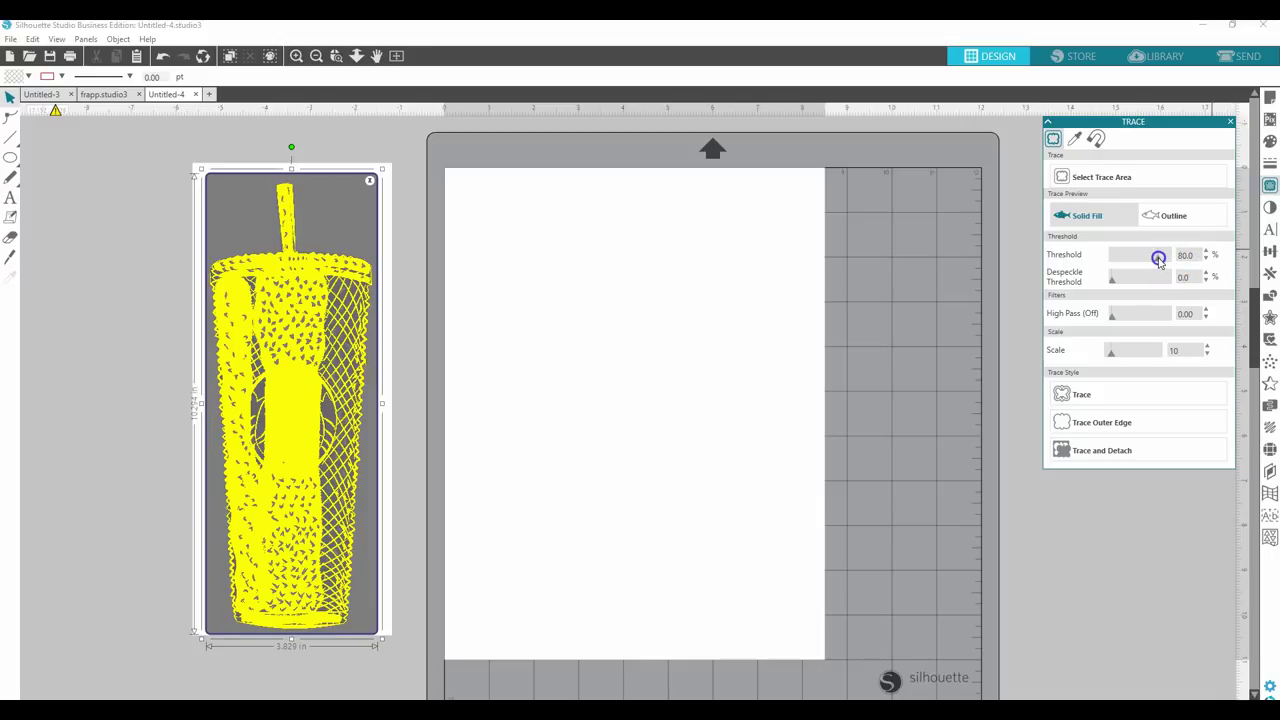
- Trace and Detach the tumbler, then pull the grey background shape away to the left
{"action": "left_click", "coordinate": [1093, 457]}
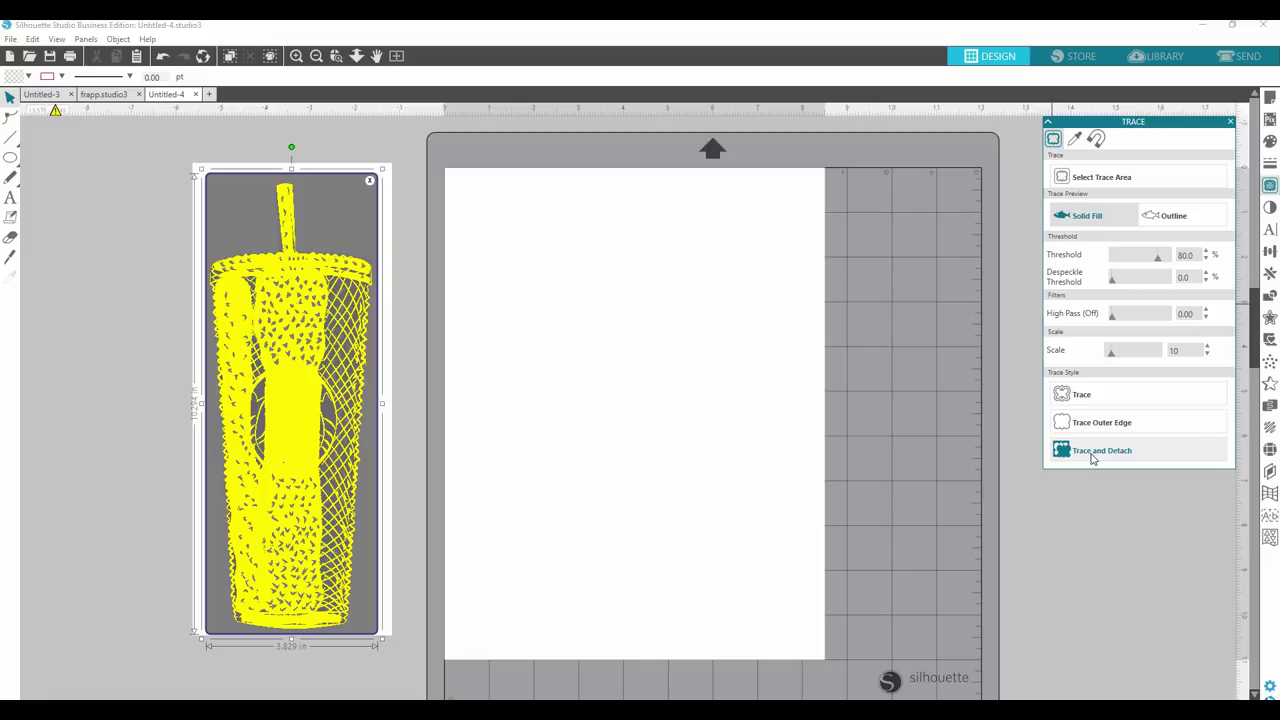
{"action": "left_click", "coordinate": [457, 146]}
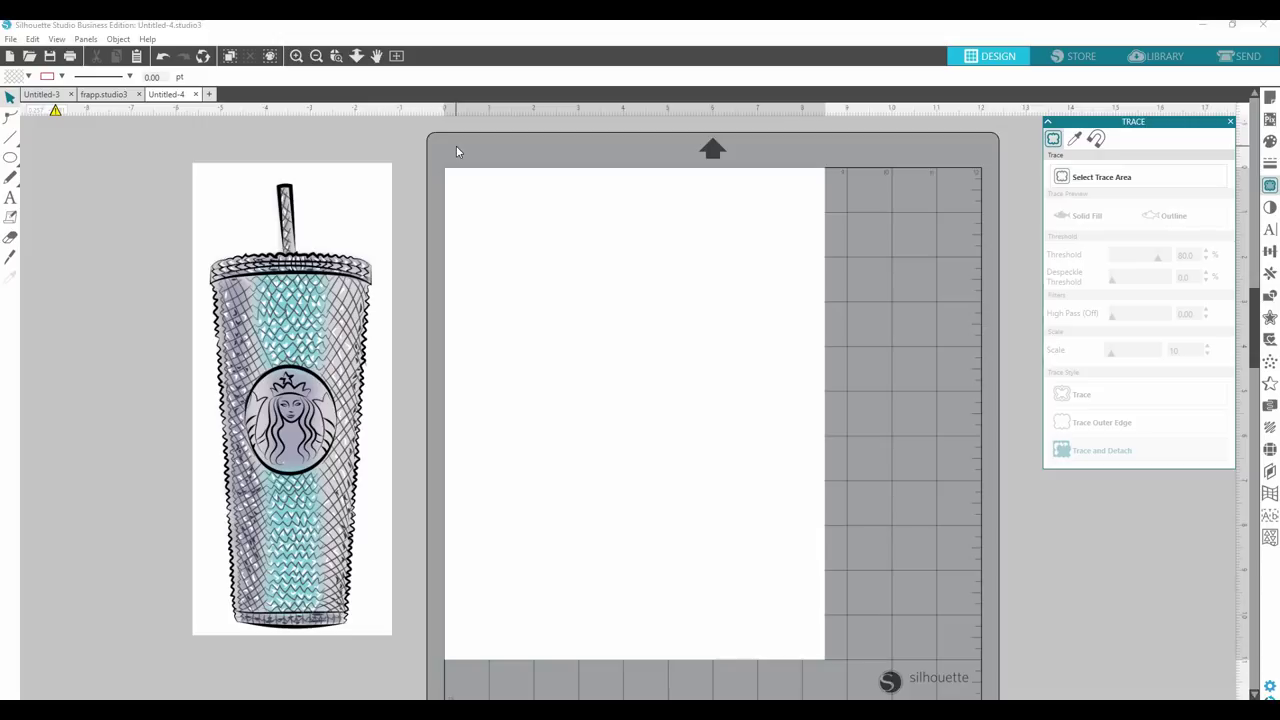
{"action": "left_click", "coordinate": [549, 189]}
{"action": "left_click", "coordinate": [378, 183]}
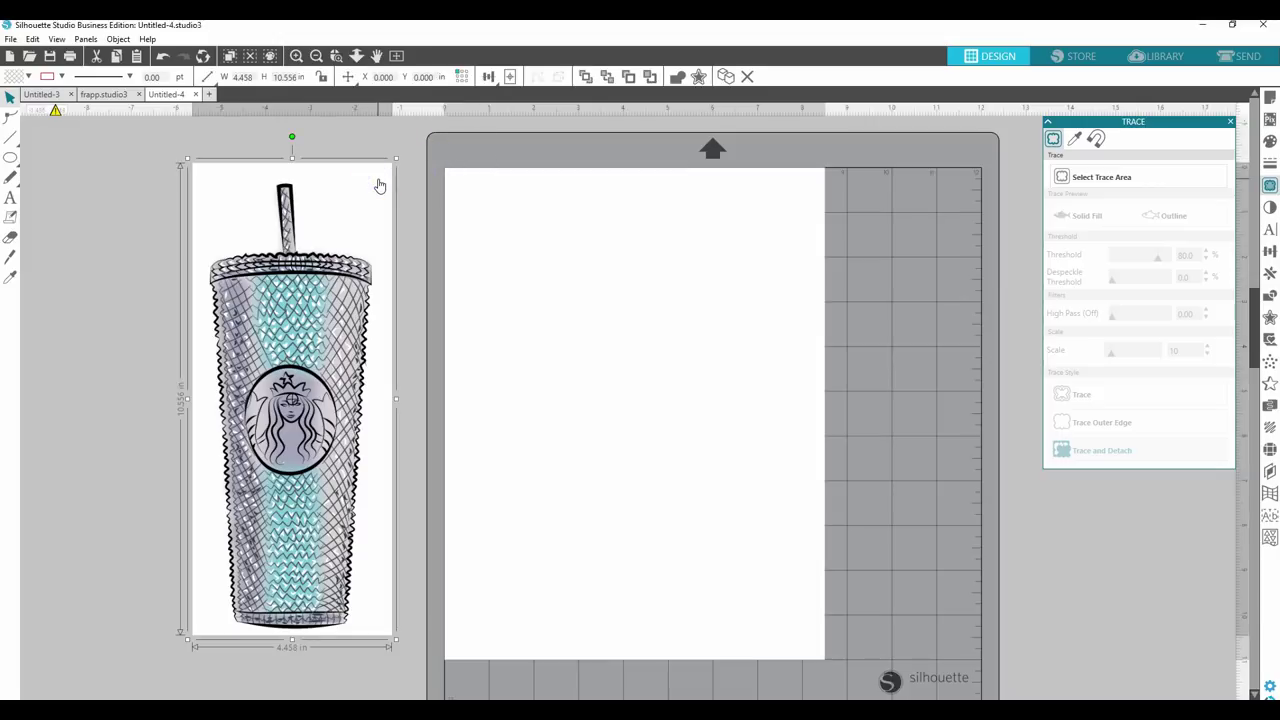
{"action": "left_click_drag", "start_coordinate": [380, 185], "coordinate": [193, 168]}
- Reposition the coloured tumbler and place the grey silhouette right beside it
{"action": "left_click", "coordinate": [303, 298]}
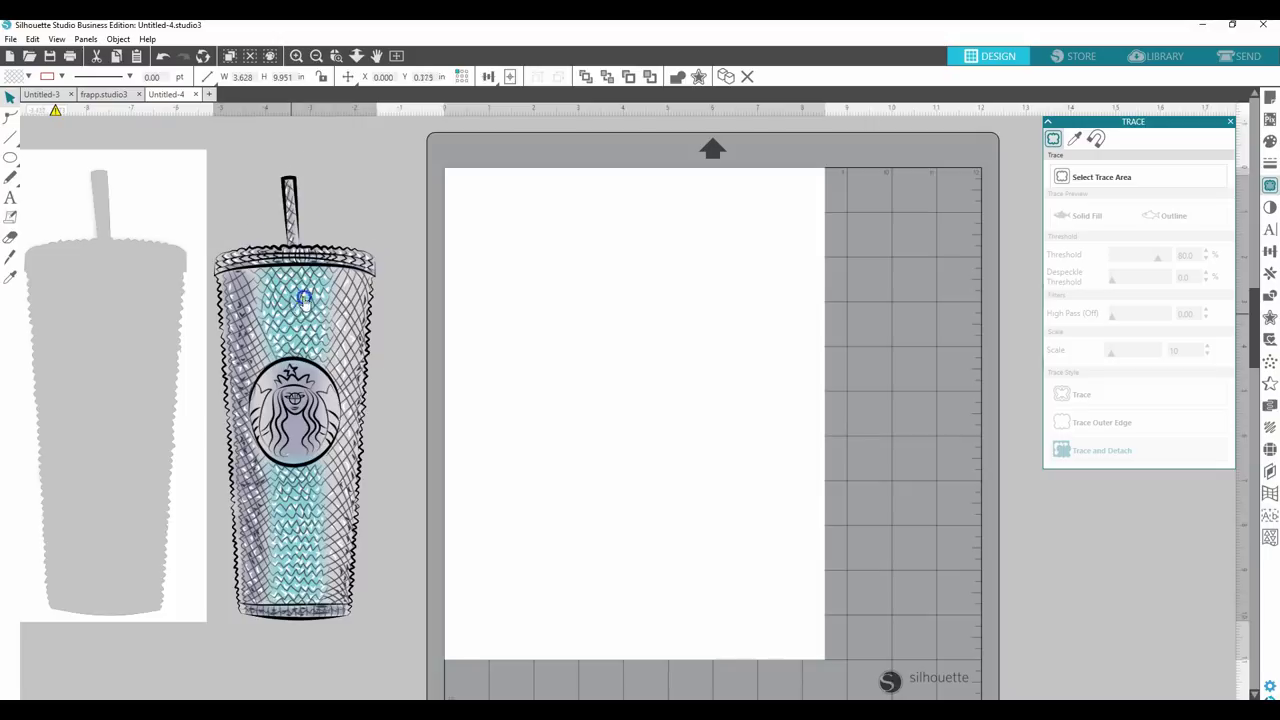
{"action": "left_click_drag", "start_coordinate": [303, 298], "coordinate": [345, 303]}
{"action": "left_click", "coordinate": [338, 308]}
{"action": "left_click", "coordinate": [98, 188]}
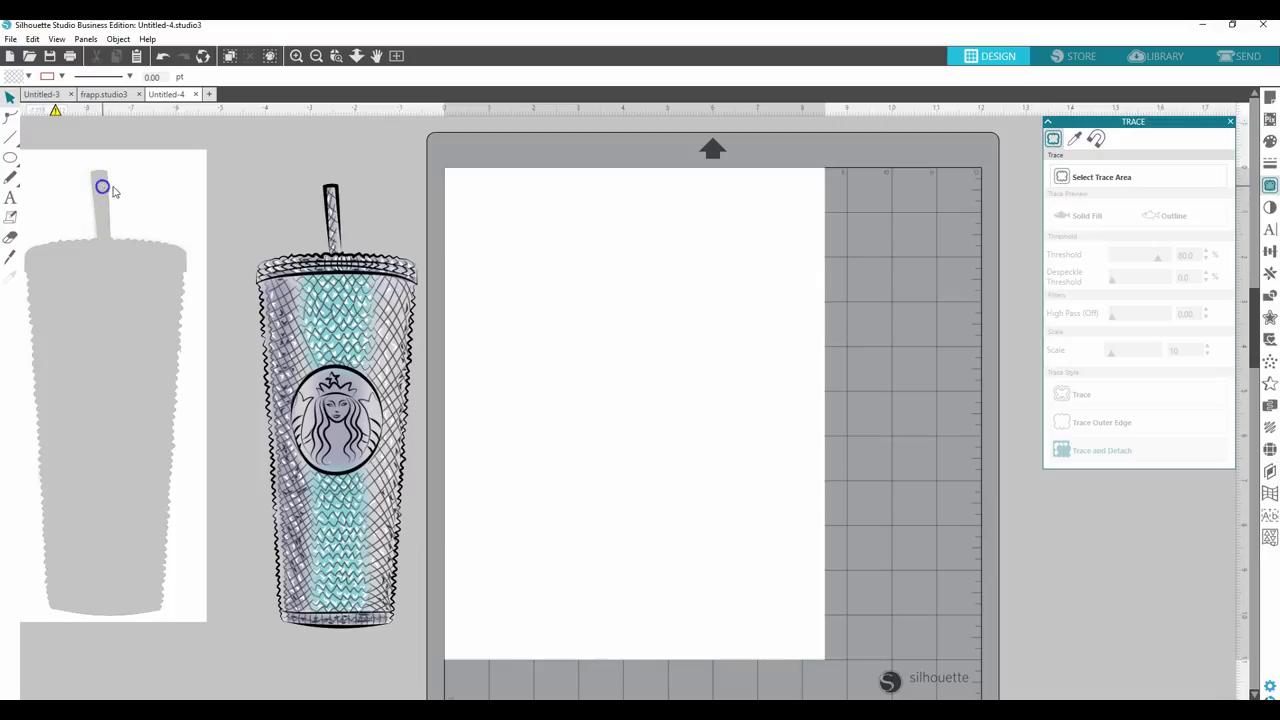
{"action": "left_click_drag", "start_coordinate": [113, 190], "coordinate": [186, 182]}
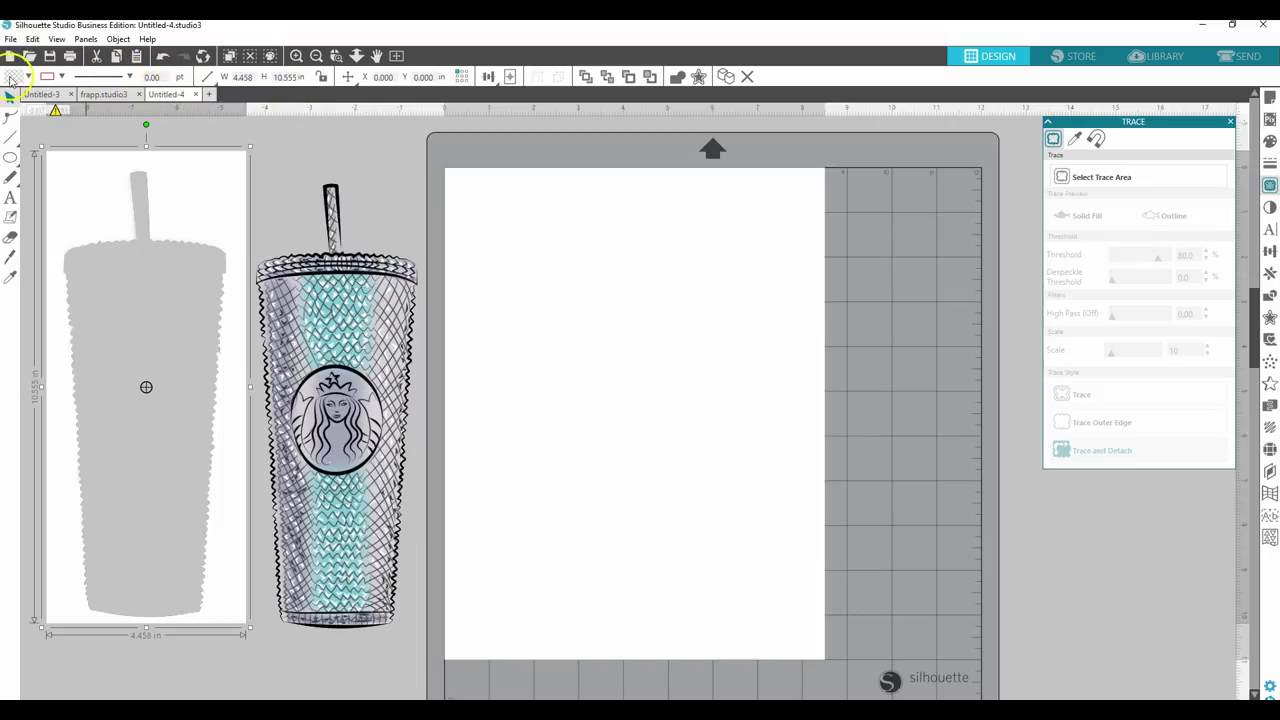
- Save the project to the hard drive as the owner's name plus '_starbucks_cup_stickers'
{"action": "left_click", "coordinate": [9, 39]}
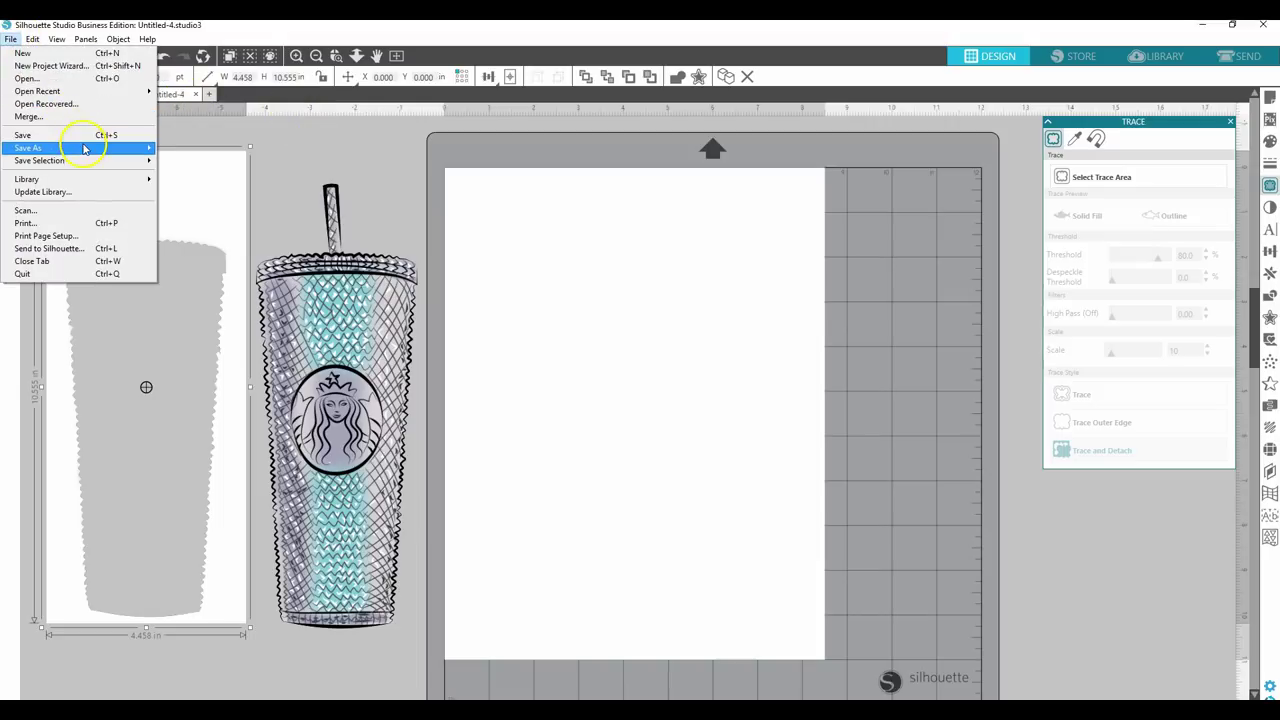
{"action": "mouse_move", "coordinate": [85, 149]}
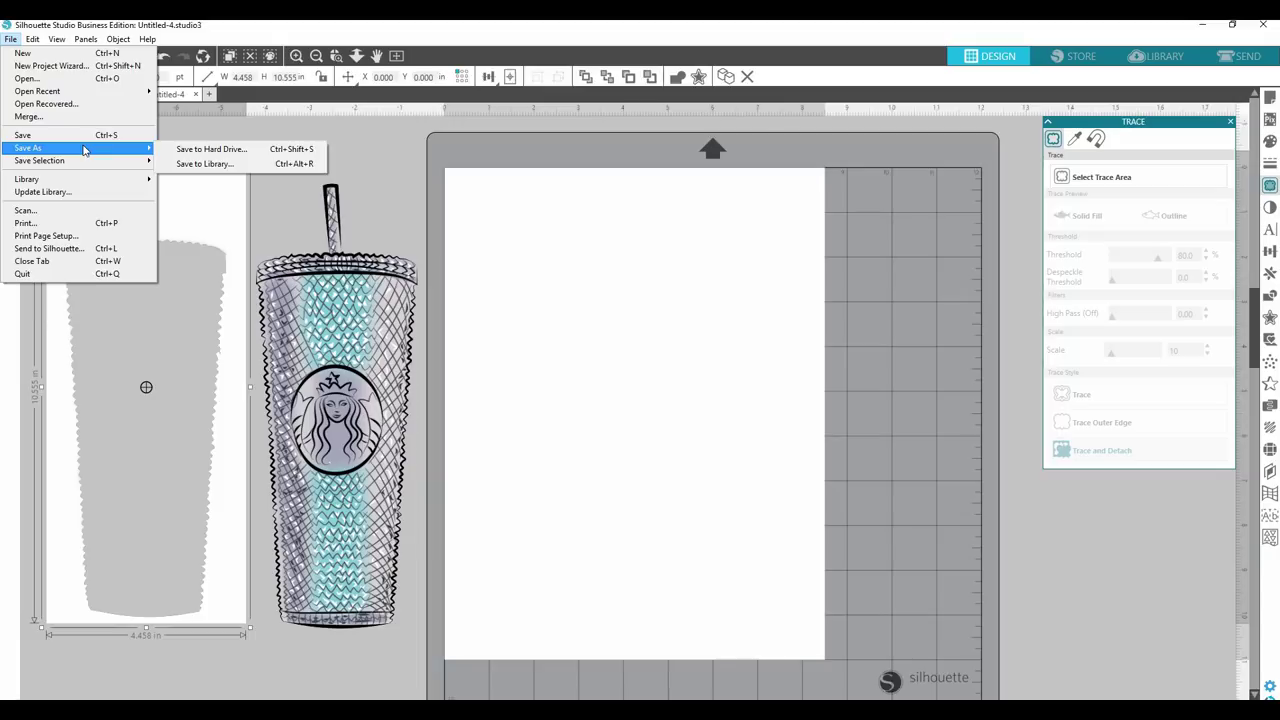
{"action": "left_click", "coordinate": [226, 152]}
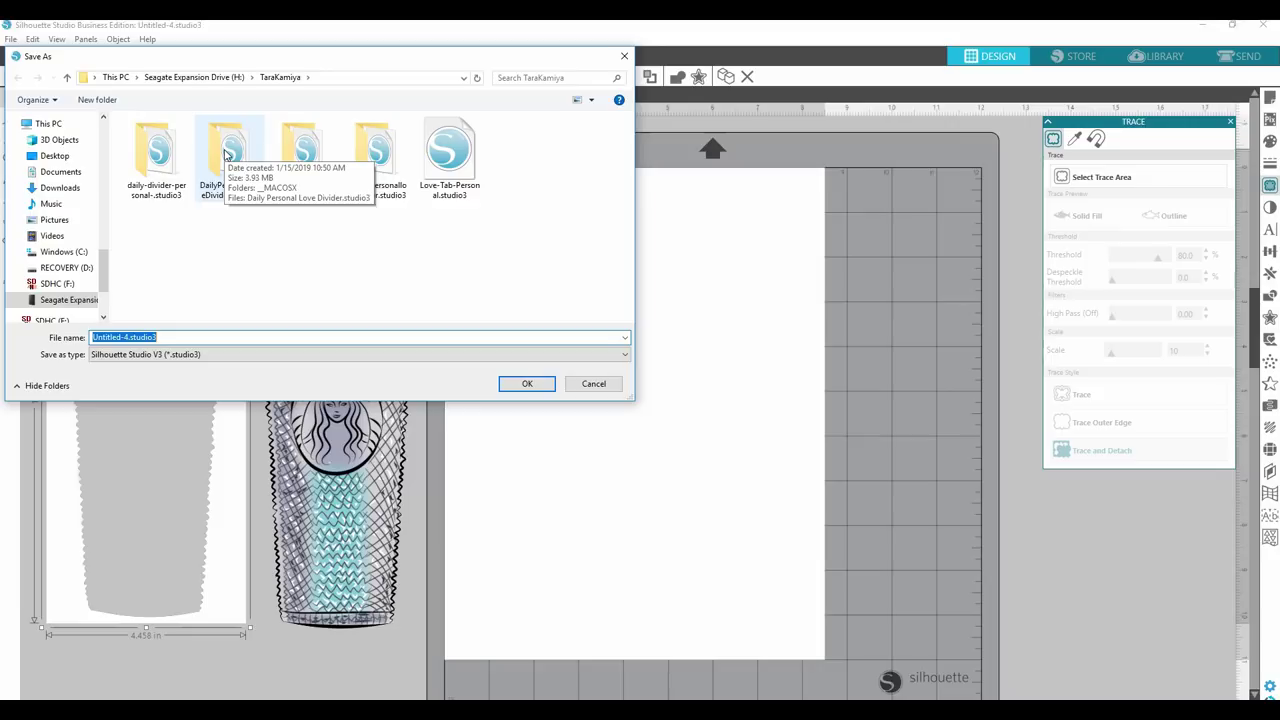
{"action": "type", "text": "tras"}
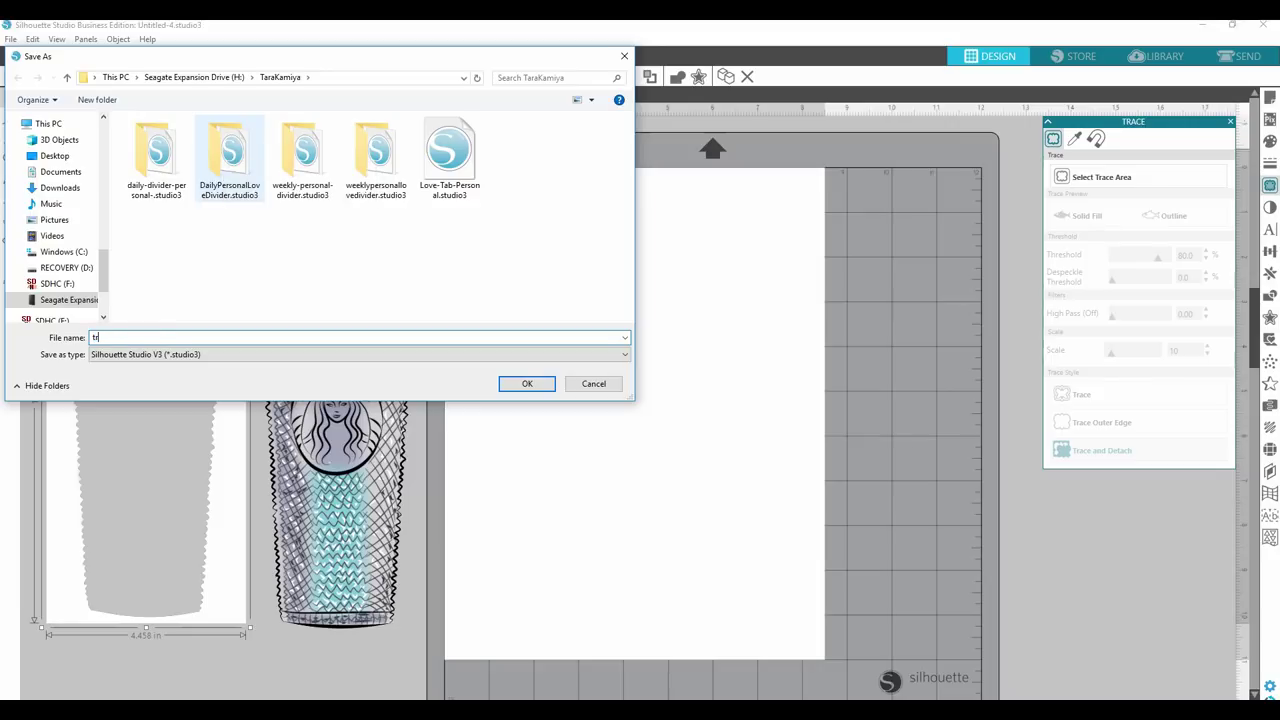
{"action": "key", "text": "BackSpace"}
{"action": "key", "text": "BackSpace"}
{"action": "key", "text": "BackSpace"}
{"action": "type", "text": "aras_starbucks_cup_slice"}
{"action": "key", "text": "BackSpace"}
{"action": "key", "text": "BackSpace"}
{"action": "type", "text": "ckers"}
{"action": "left_click", "coordinate": [524, 386]}
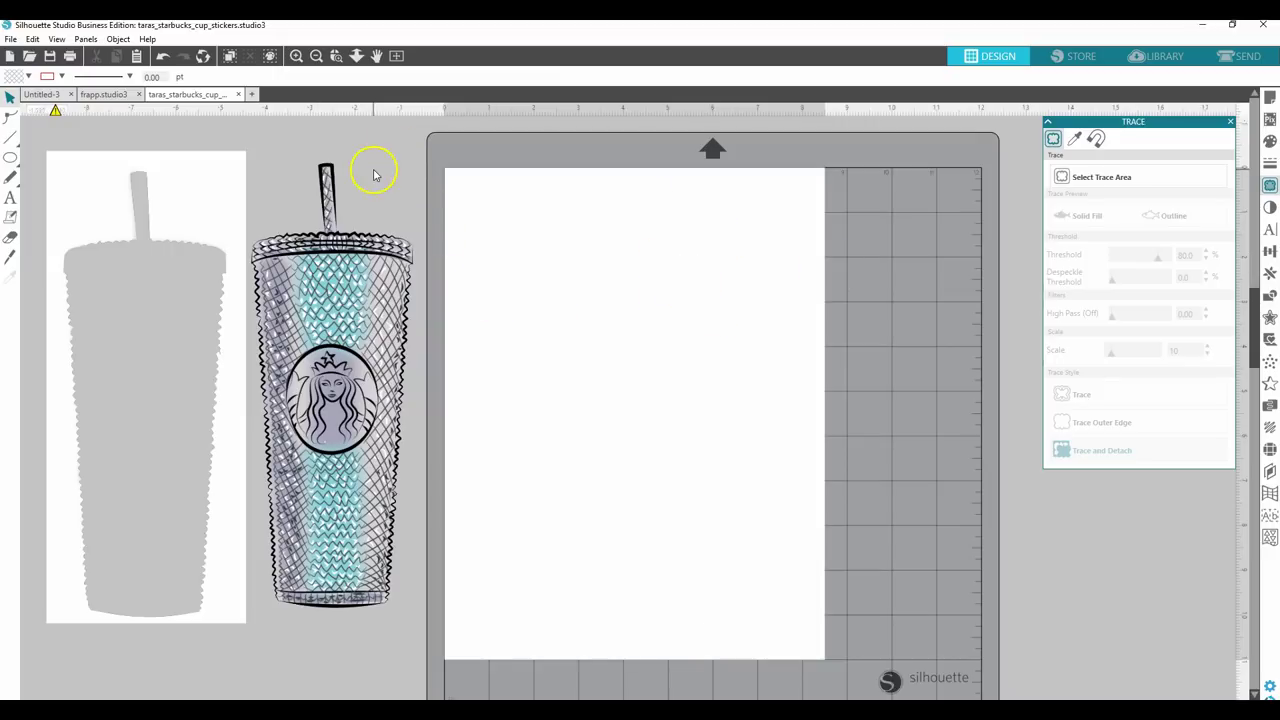
- Place the detached tumbler on the white mat page
{"action": "left_click_drag", "start_coordinate": [356, 280], "coordinate": [593, 308]}
{"action": "left_click", "coordinate": [167, 342]}
{"action": "left_click", "coordinate": [328, 340]}
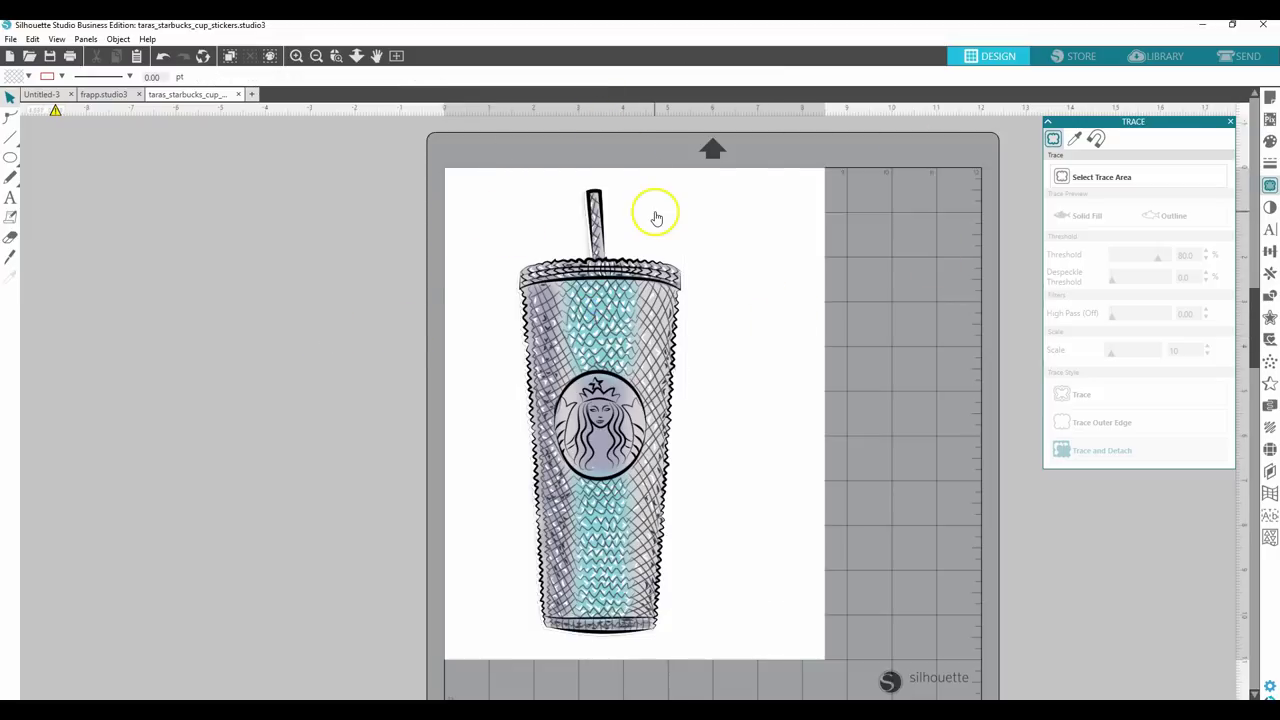
- Park the grey silhouette left of the mat, with the tumbler back on the page
{"action": "left_click_drag", "start_coordinate": [651, 209], "coordinate": [286, 209]}
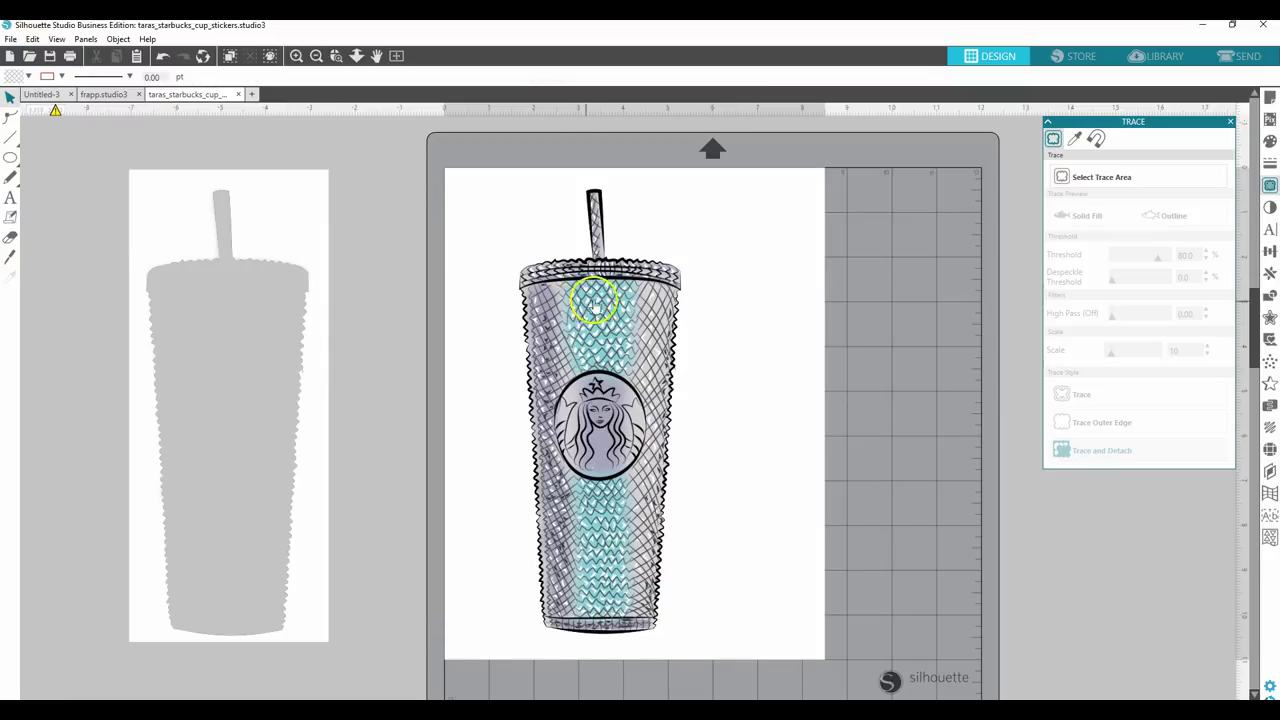
{"action": "left_click_drag", "start_coordinate": [270, 196], "coordinate": [180, 183]}
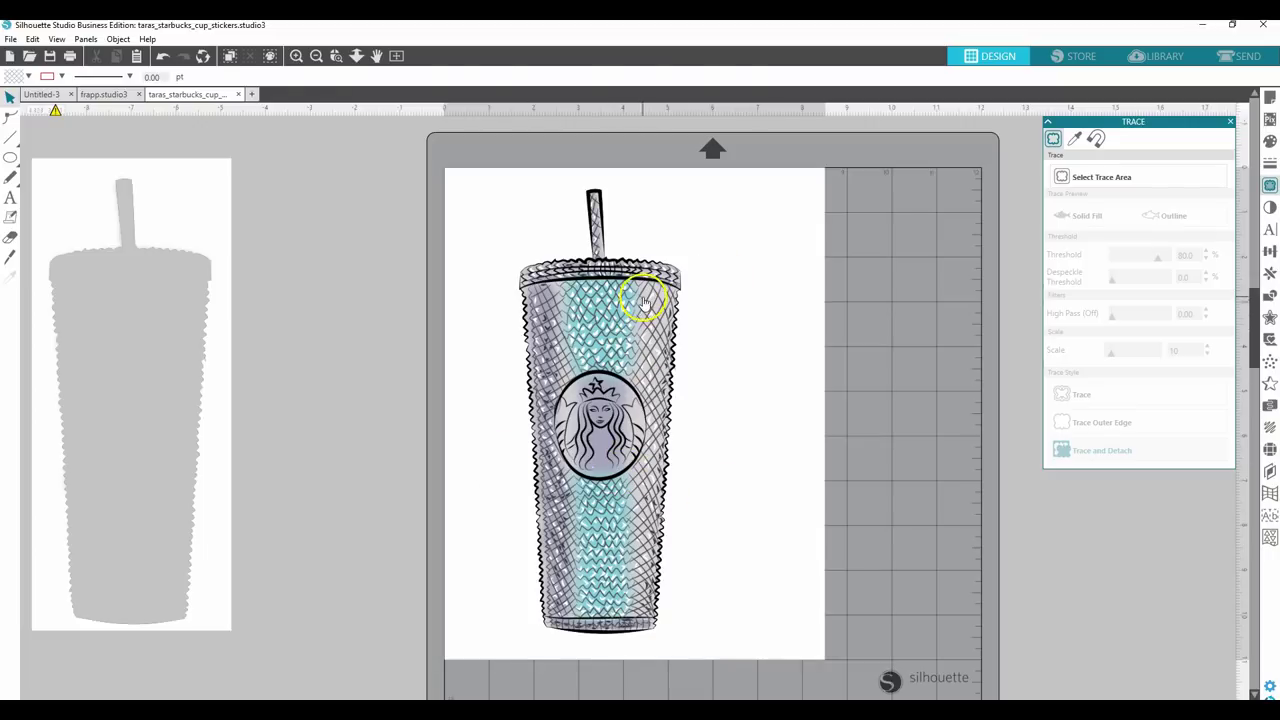
{"action": "left_click_drag", "start_coordinate": [640, 288], "coordinate": [363, 272]}
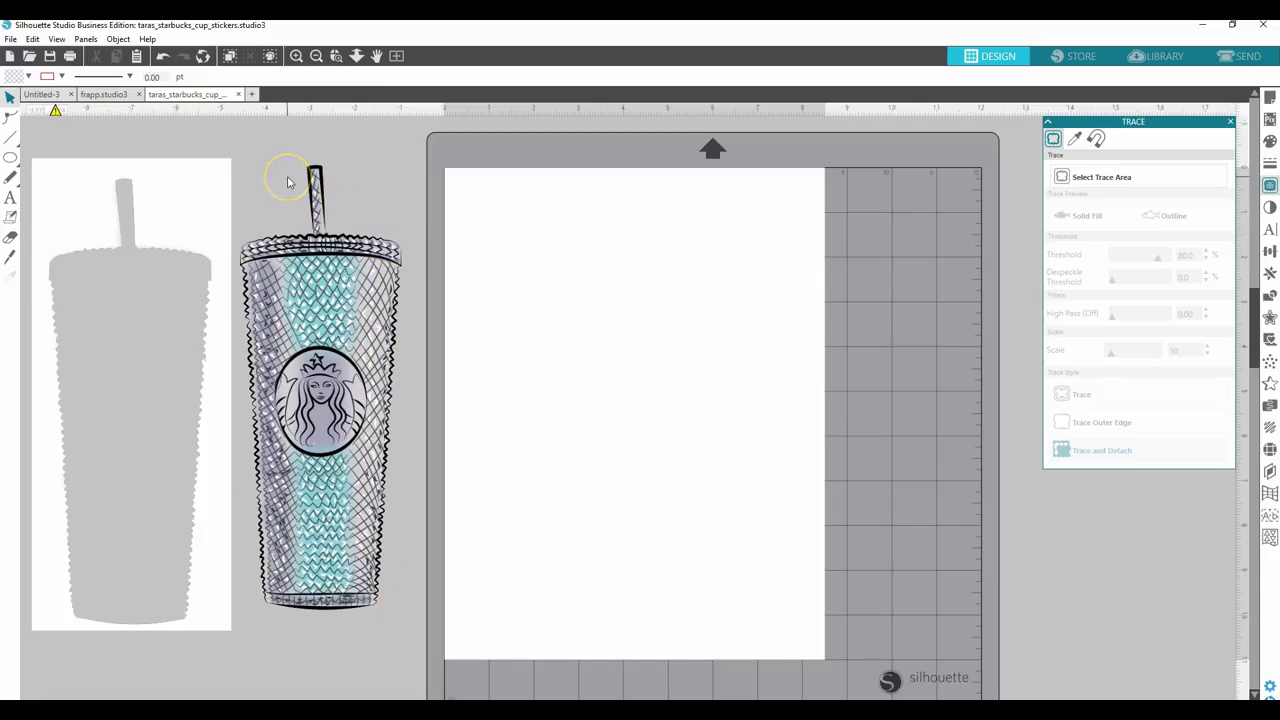
{"action": "left_click_drag", "start_coordinate": [327, 295], "coordinate": [601, 330]}
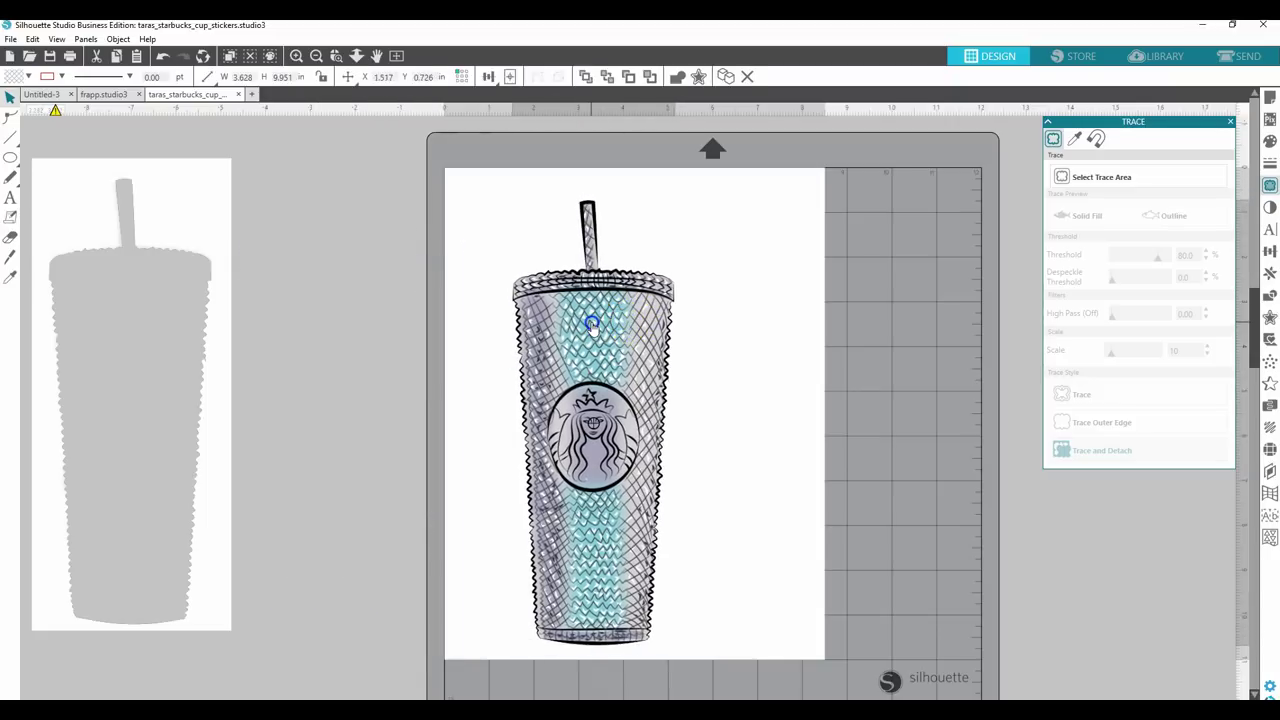
{"action": "left_click_drag", "start_coordinate": [80, 193], "coordinate": [177, 186]}
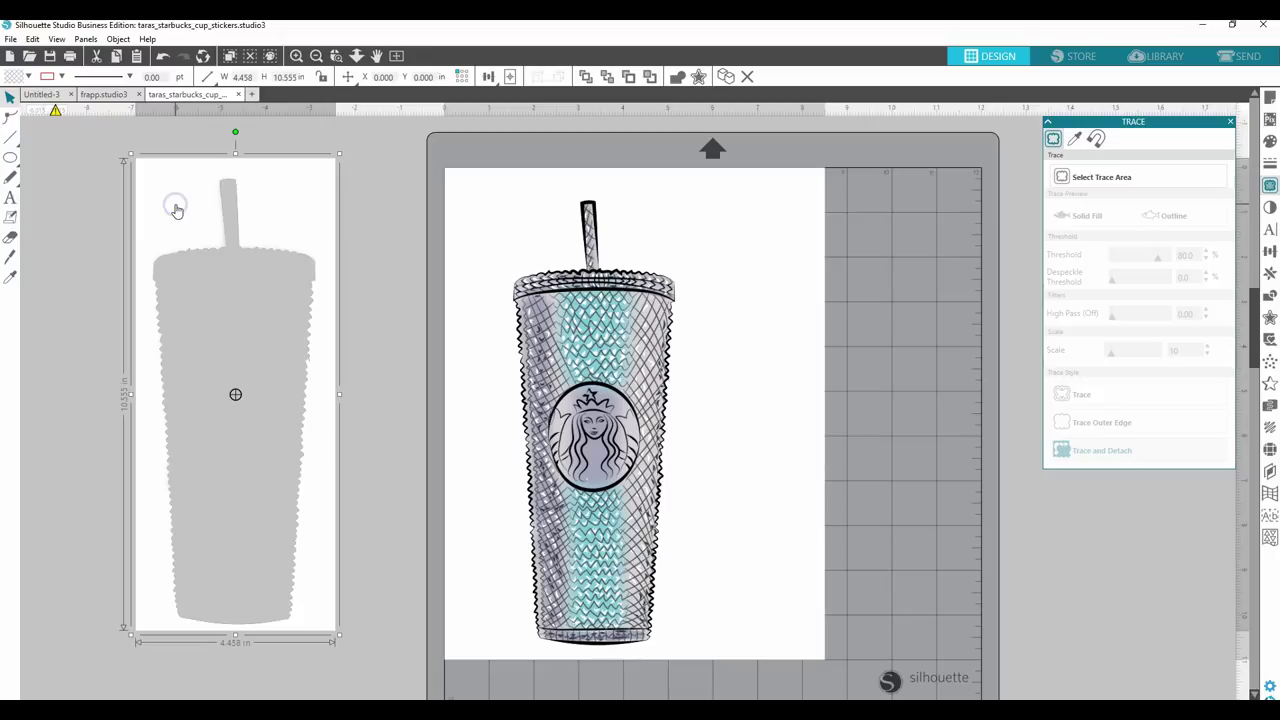
- Delete the grey silhouette so only the coloured tumbler stays on the page
{"action": "left_click_drag", "start_coordinate": [143, 208], "coordinate": [80, 208]}
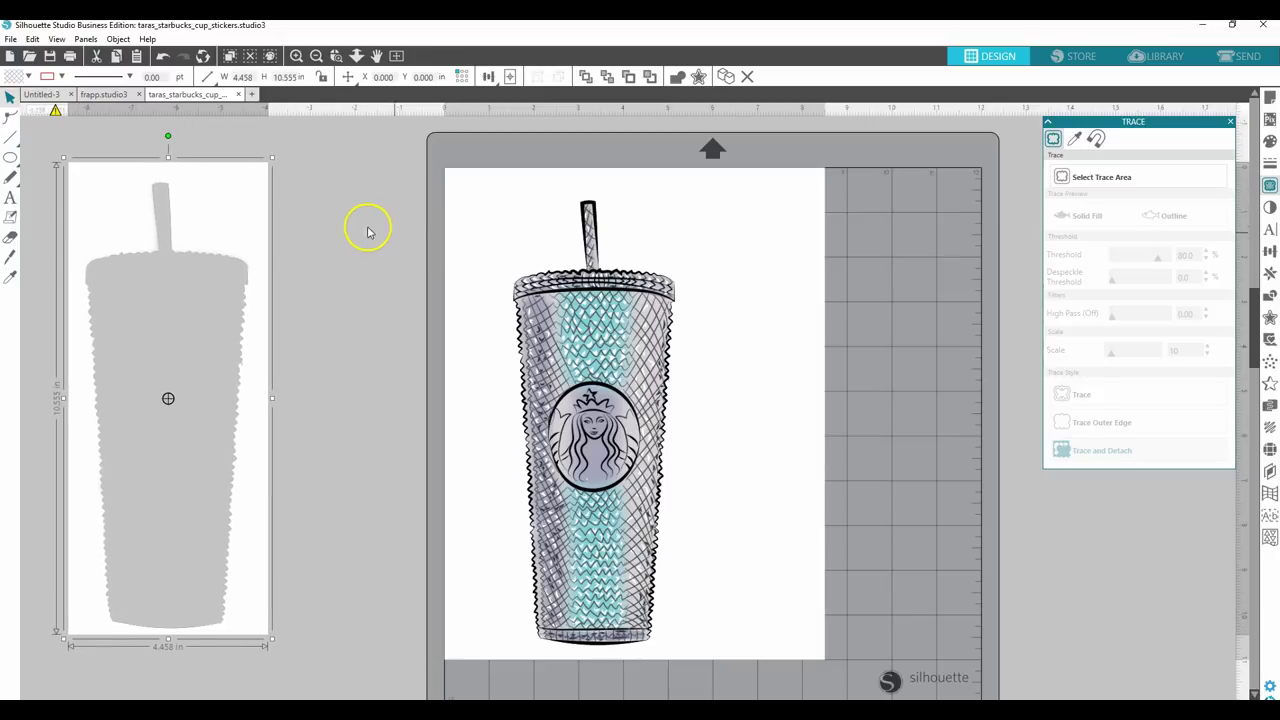
{"action": "key", "text": "Delete"}
{"action": "left_click", "coordinate": [575, 313]}
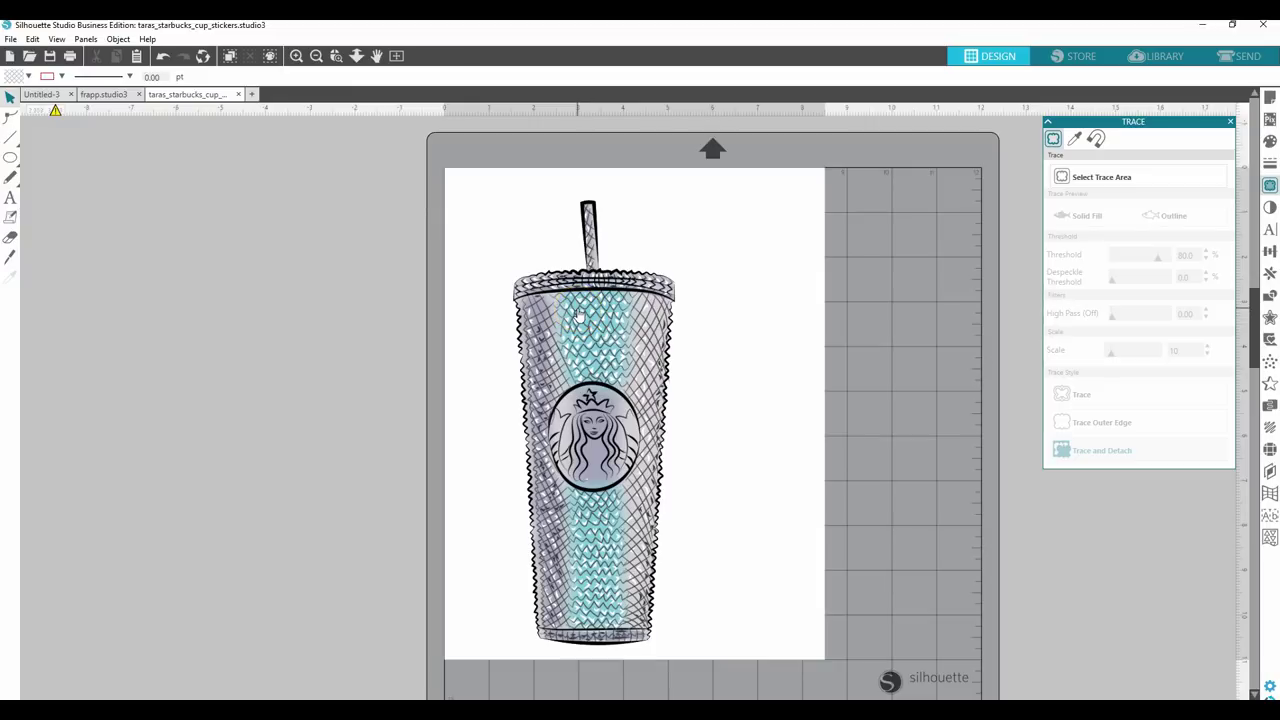
- Save the project again with File > Save As > Save to Hard Drive
{"action": "left_click", "coordinate": [10, 38]}
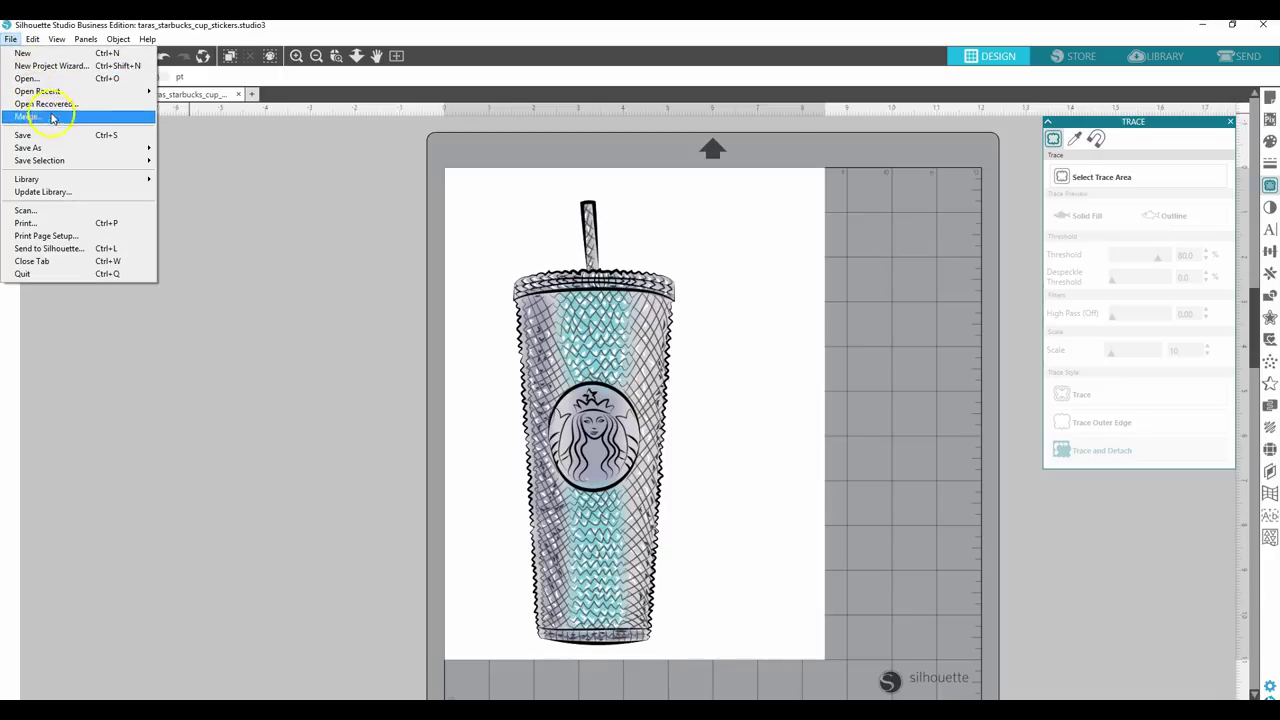
{"action": "mouse_move", "coordinate": [70, 150]}
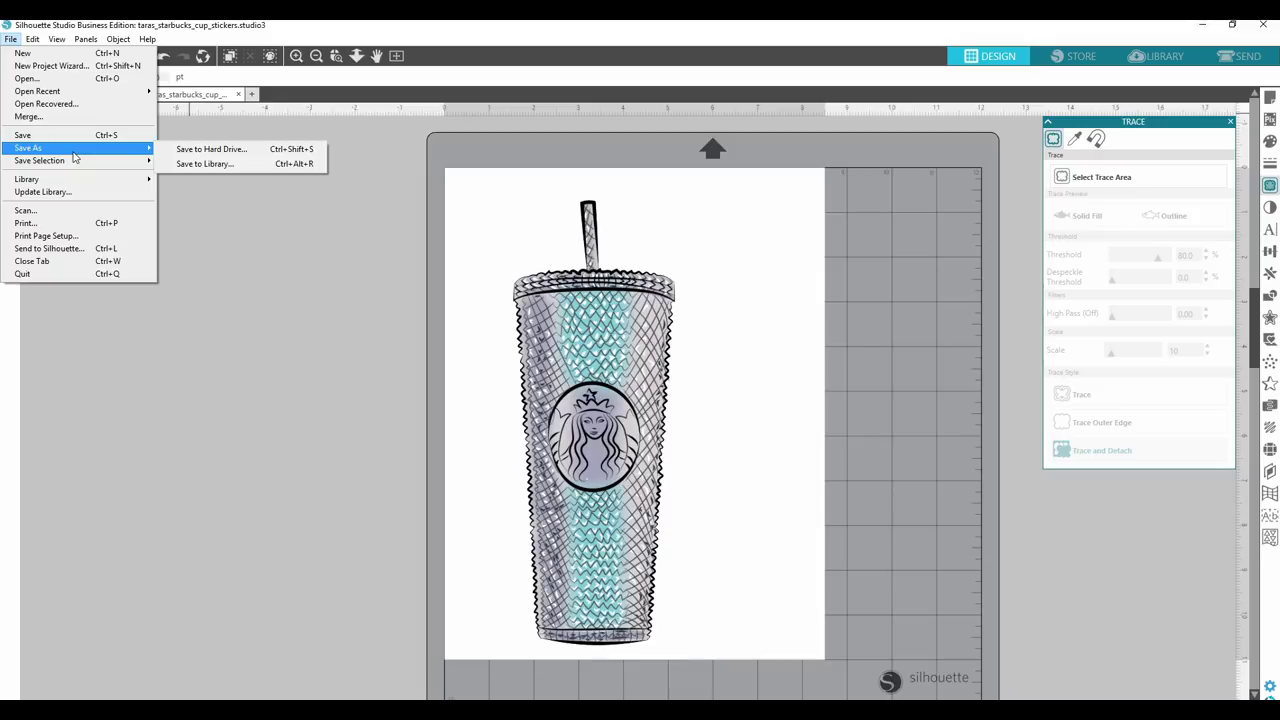
{"action": "left_click", "coordinate": [180, 149]}
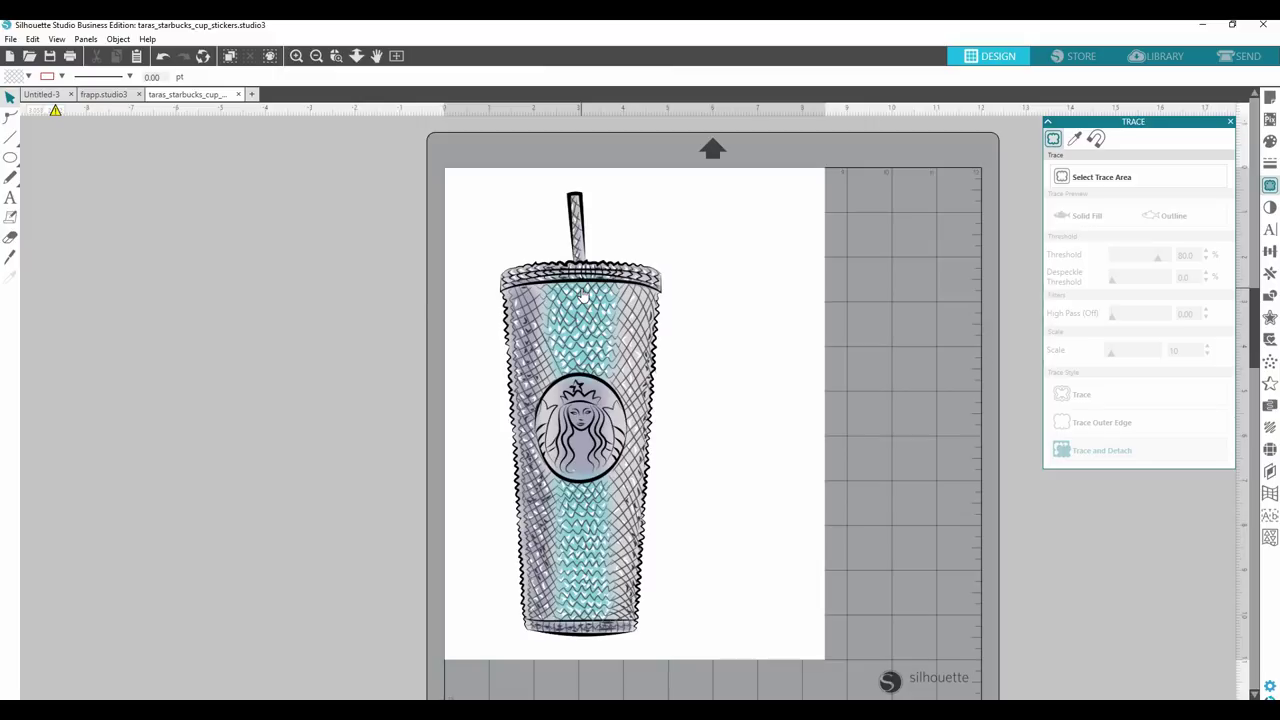
- Drag the coloured tumbler left off the page, leaving the white page empty
{"action": "left_click_drag", "start_coordinate": [586, 306], "coordinate": [318, 320]}
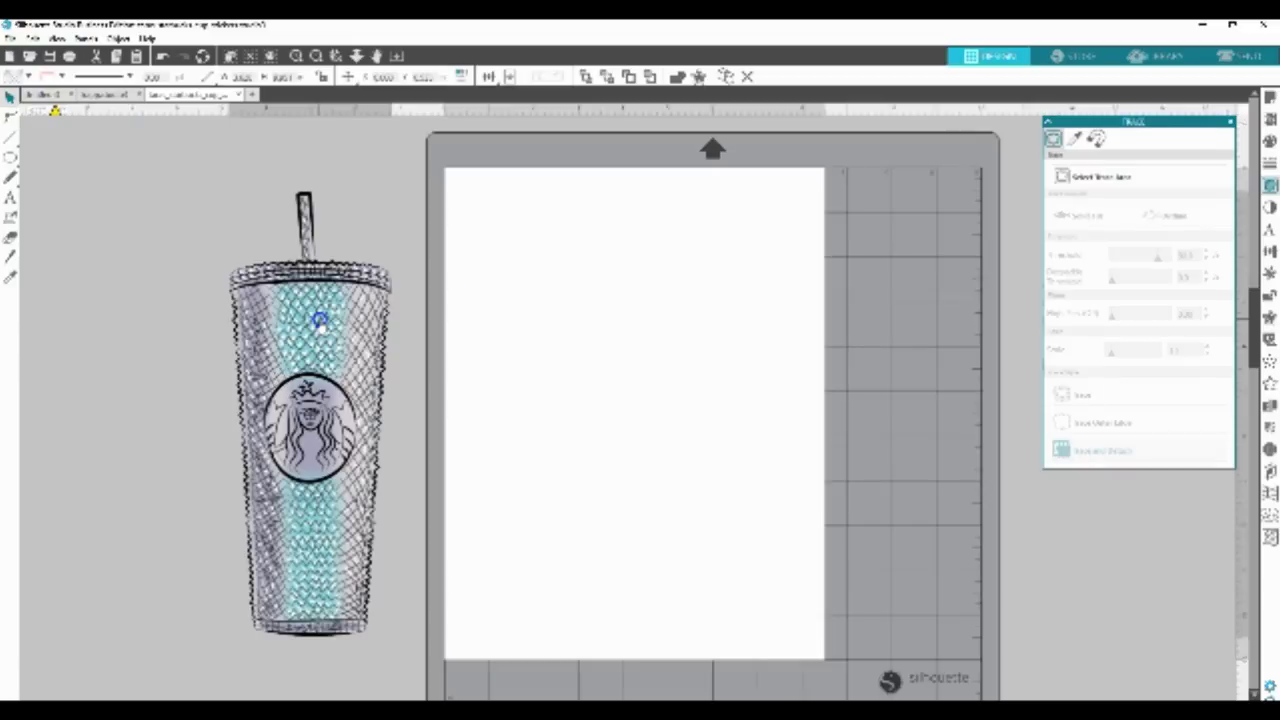